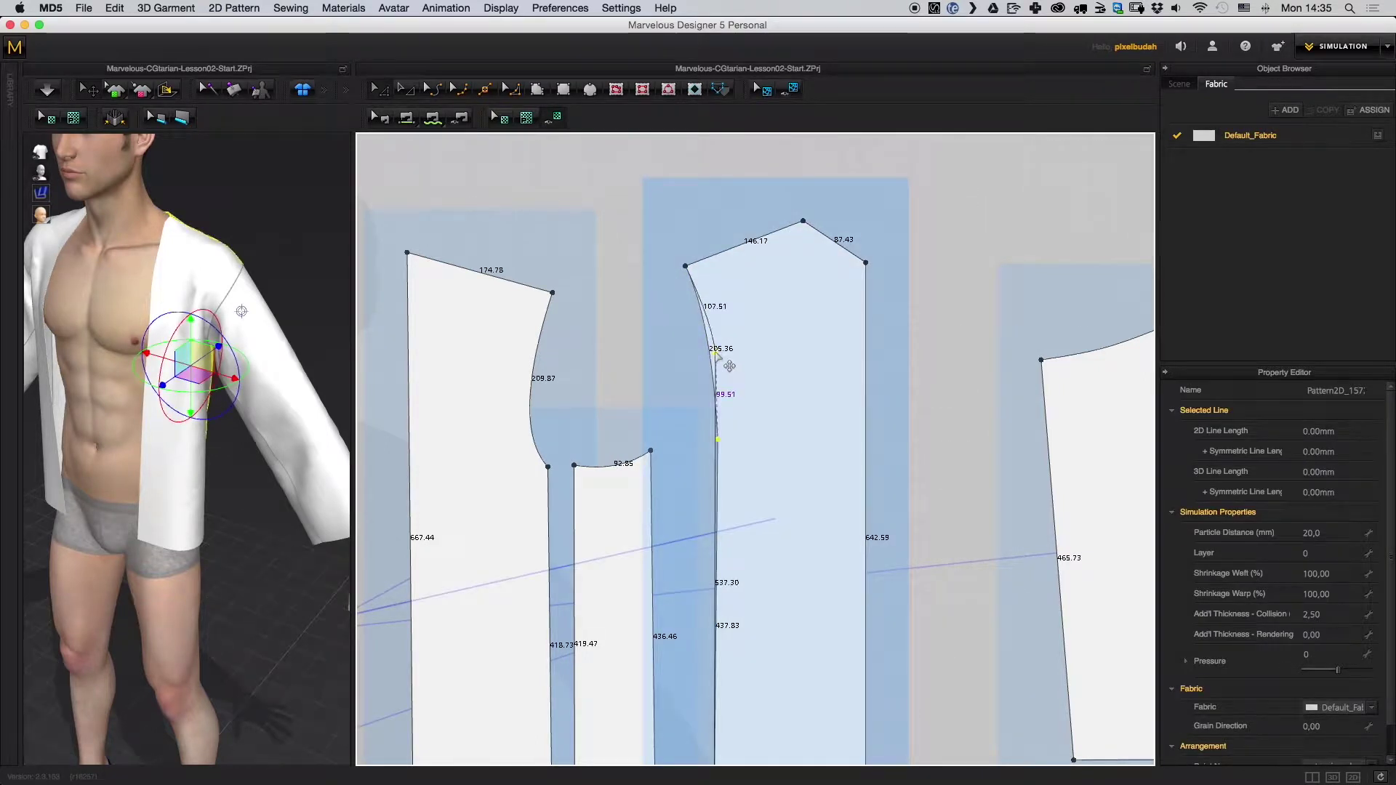
- Raise the back panel's lower armhole corner and bend its armhole edge to about 114 mm
left_click_drag(713, 352, 709, 354)
key("ctrl+z")
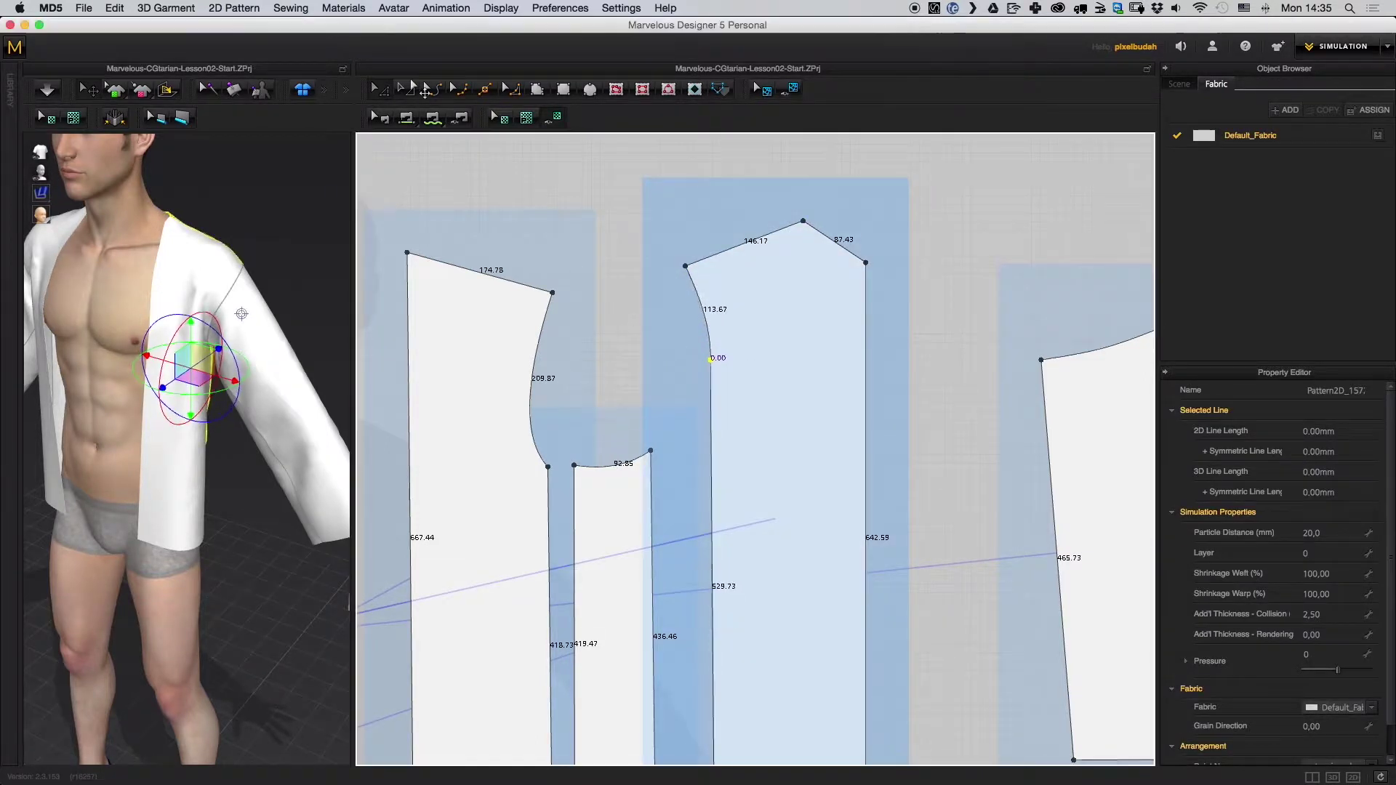
right_click_drag(712, 321, 680, 320)
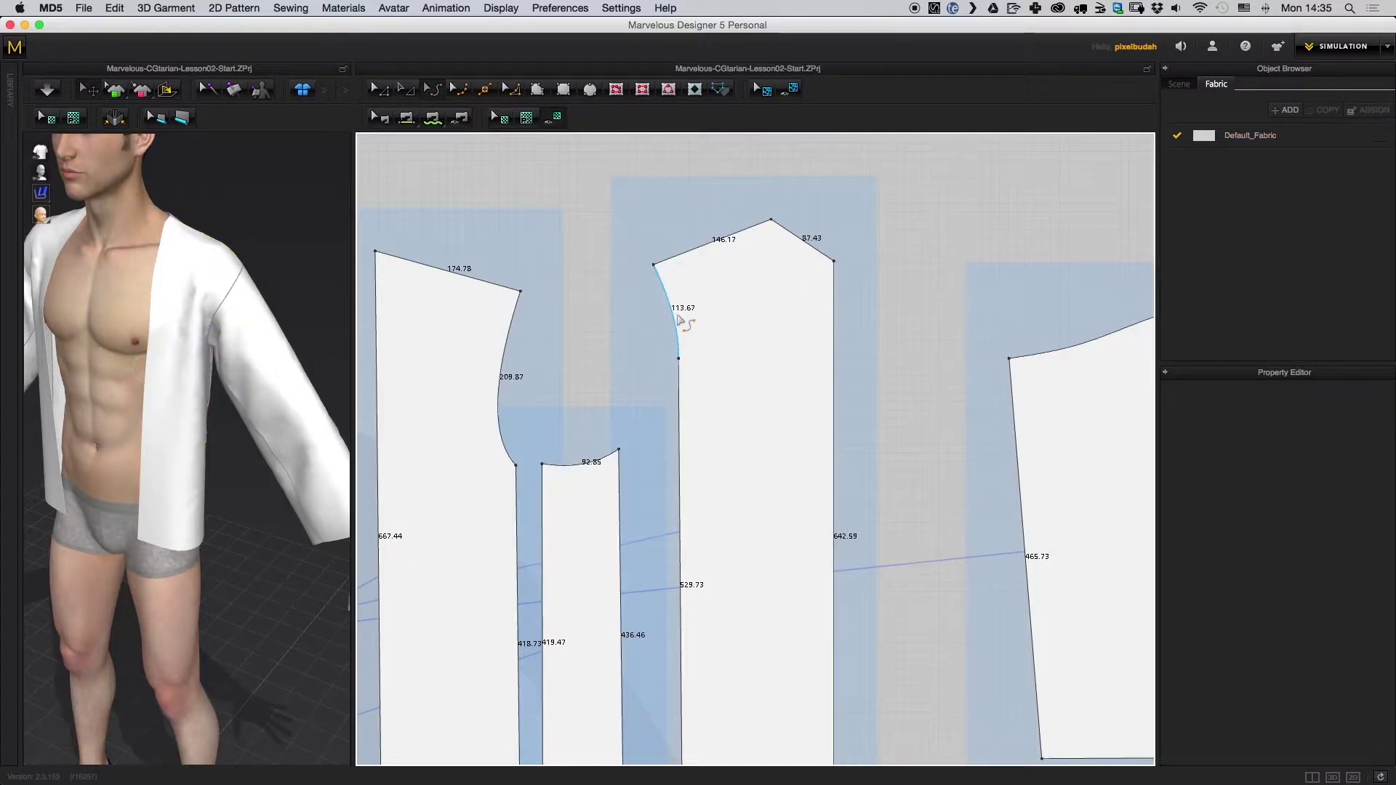
left_click(673, 309)
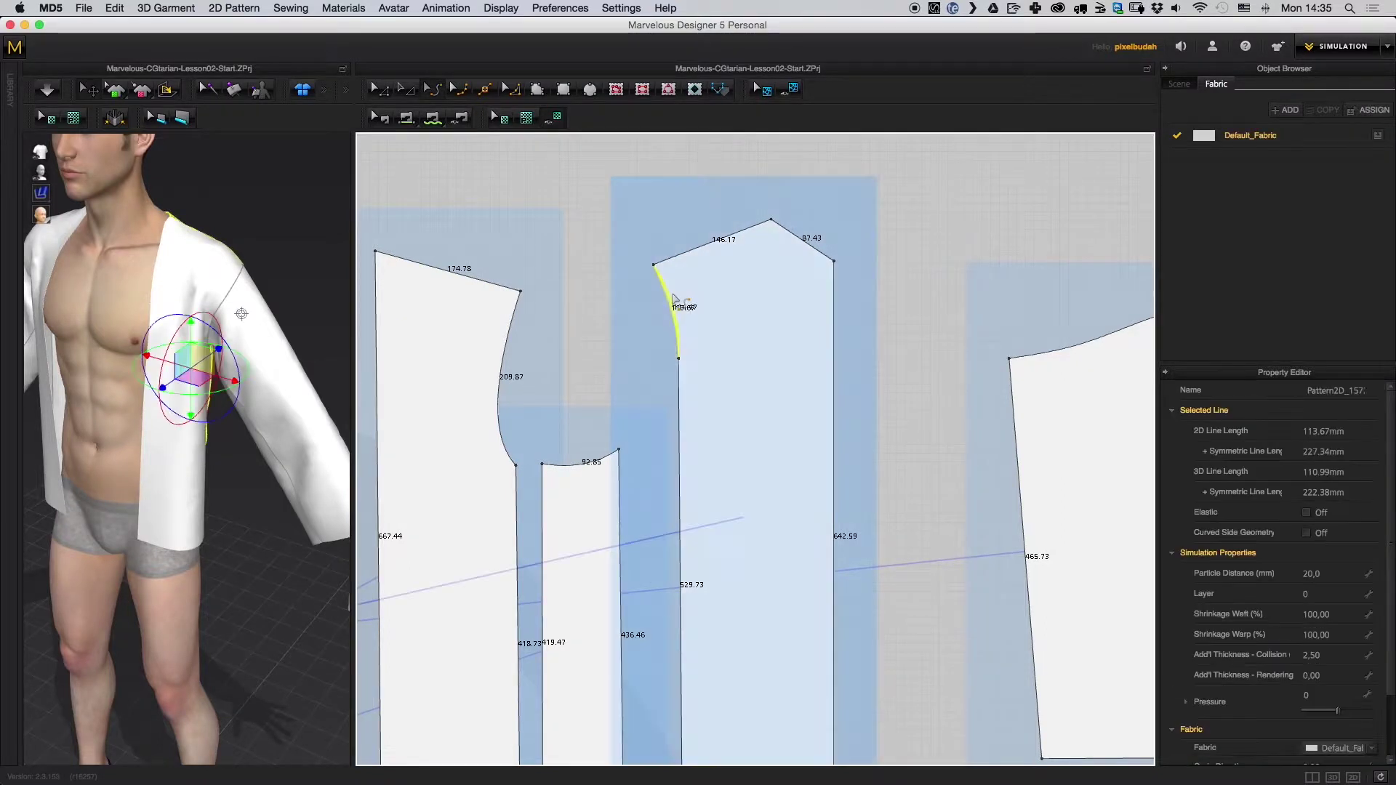
right_click_drag(723, 339, 692, 245)
middle_click_drag(674, 462, 684, 443)
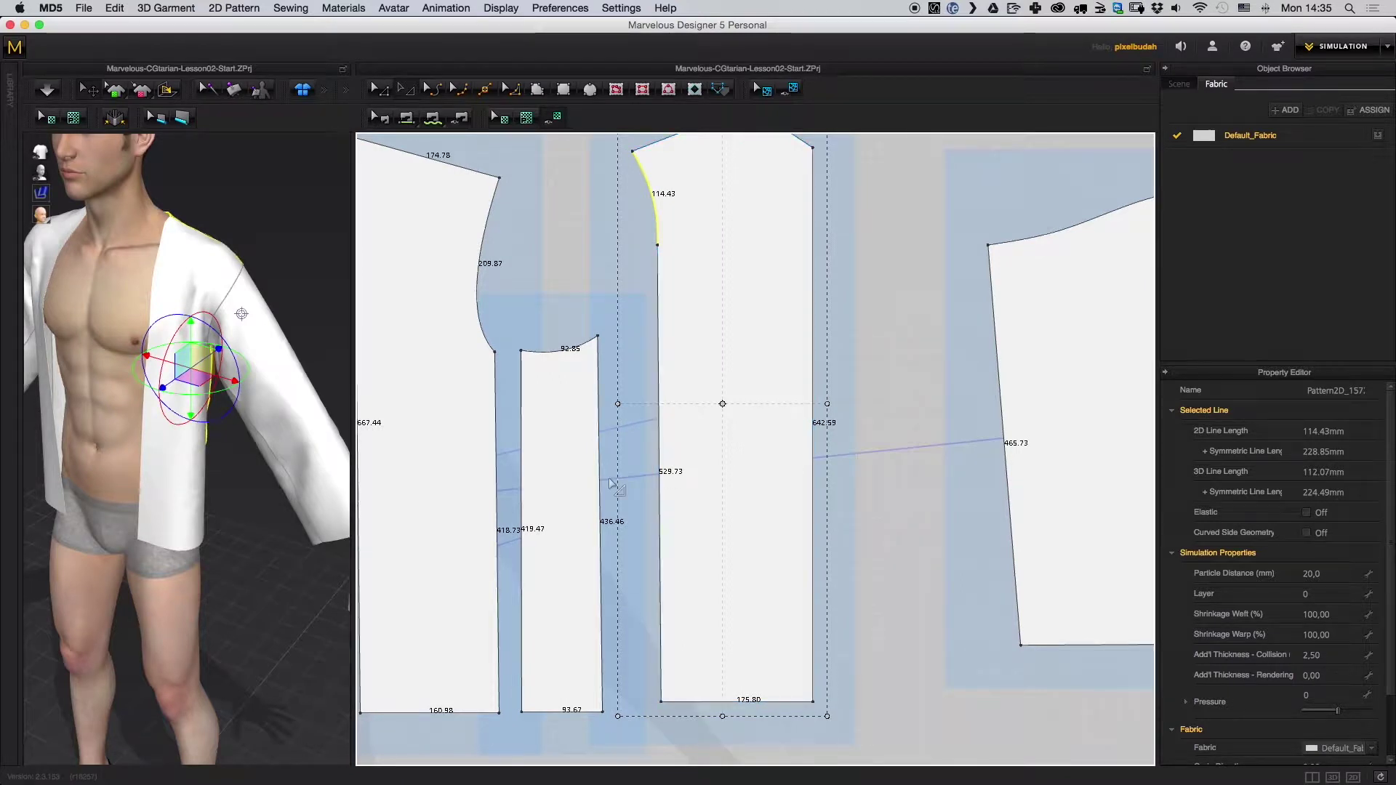
- Run the simulation briefly to drape the reshaped back panel and check the jacket from behind
right_click_drag(280, 529, 166, 525)
key("space")
scroll(161, 523, "up", 4)
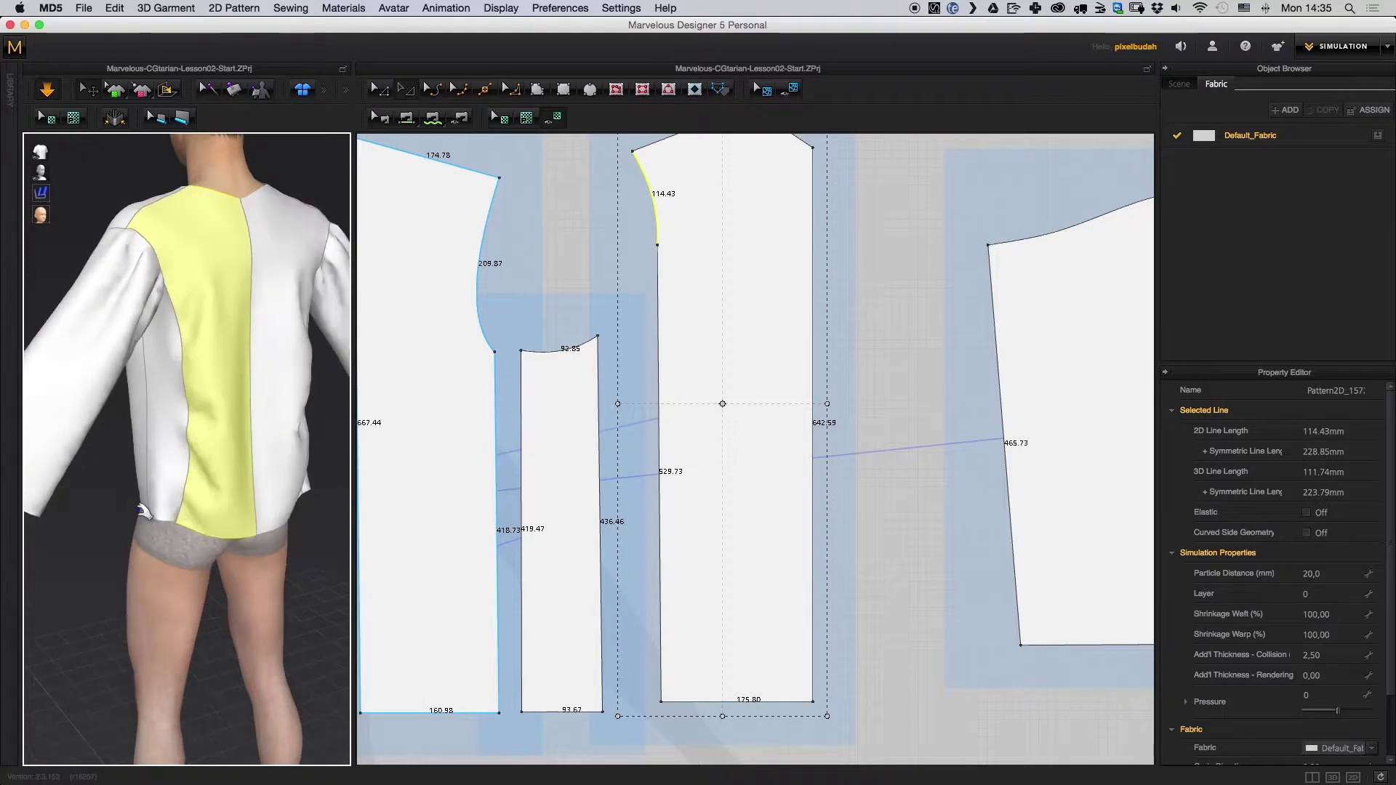
middle_click_drag(579, 407, 643, 409)
left_click(379, 90)
key("space")
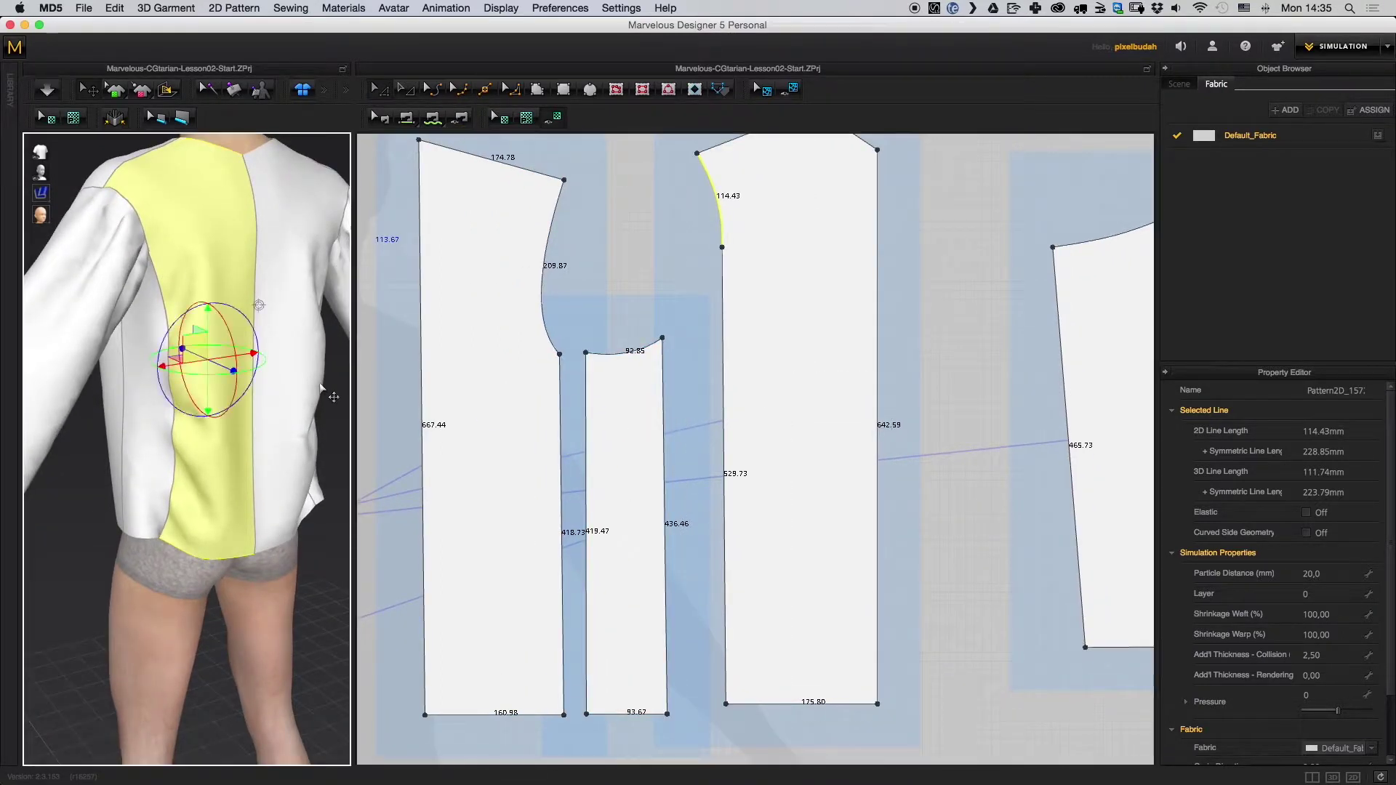
- Raise the side panel's back armhole corner, stretching its armhole edge to about 152 mm
left_click(669, 359)
left_click_drag(662, 339, 663, 259)
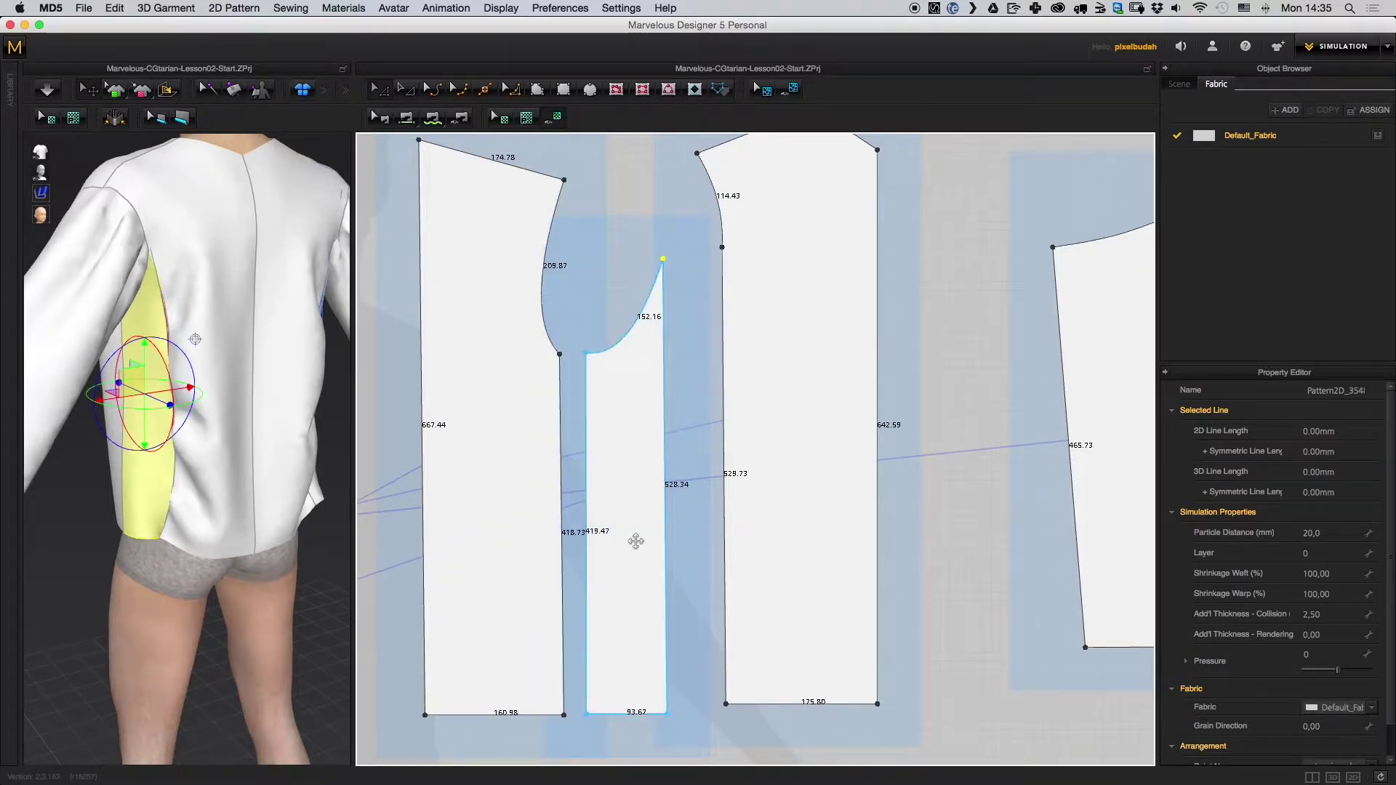
middle_click_drag(666, 380, 673, 386)
- Move the back and front panels close to the side panel so that the armhole outline lines up
left_click_drag(795, 291, 743, 297)
left_click_drag(546, 414, 557, 415)
mouse_move(631, 311)
middle_mouse_down()
mouse_move(631, 290)
mouse_move(621, 337)
middle_mouse_up()
middle_click_drag(650, 261, 656, 314)
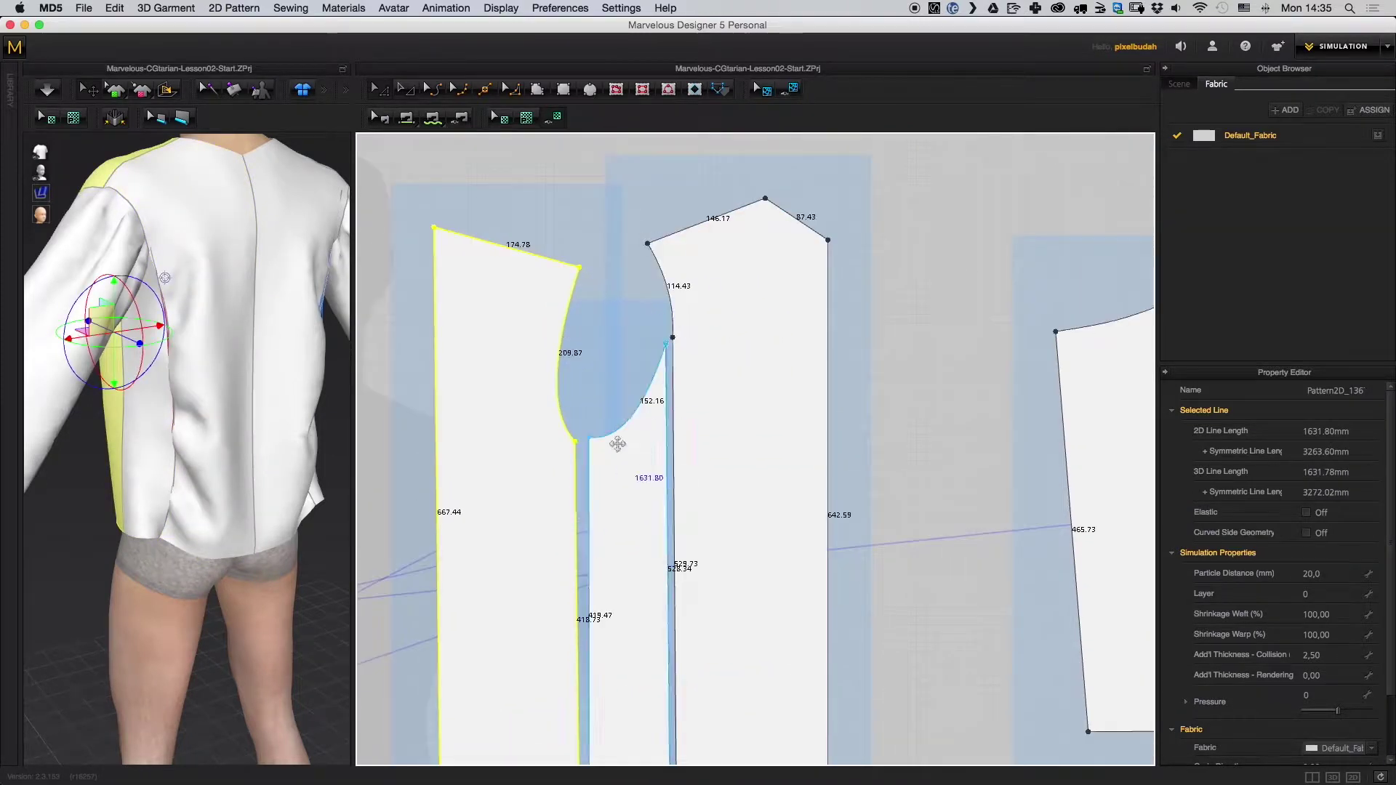
- Bend the back panel's armhole edge slightly further to a length of about 115 mm
key("c")
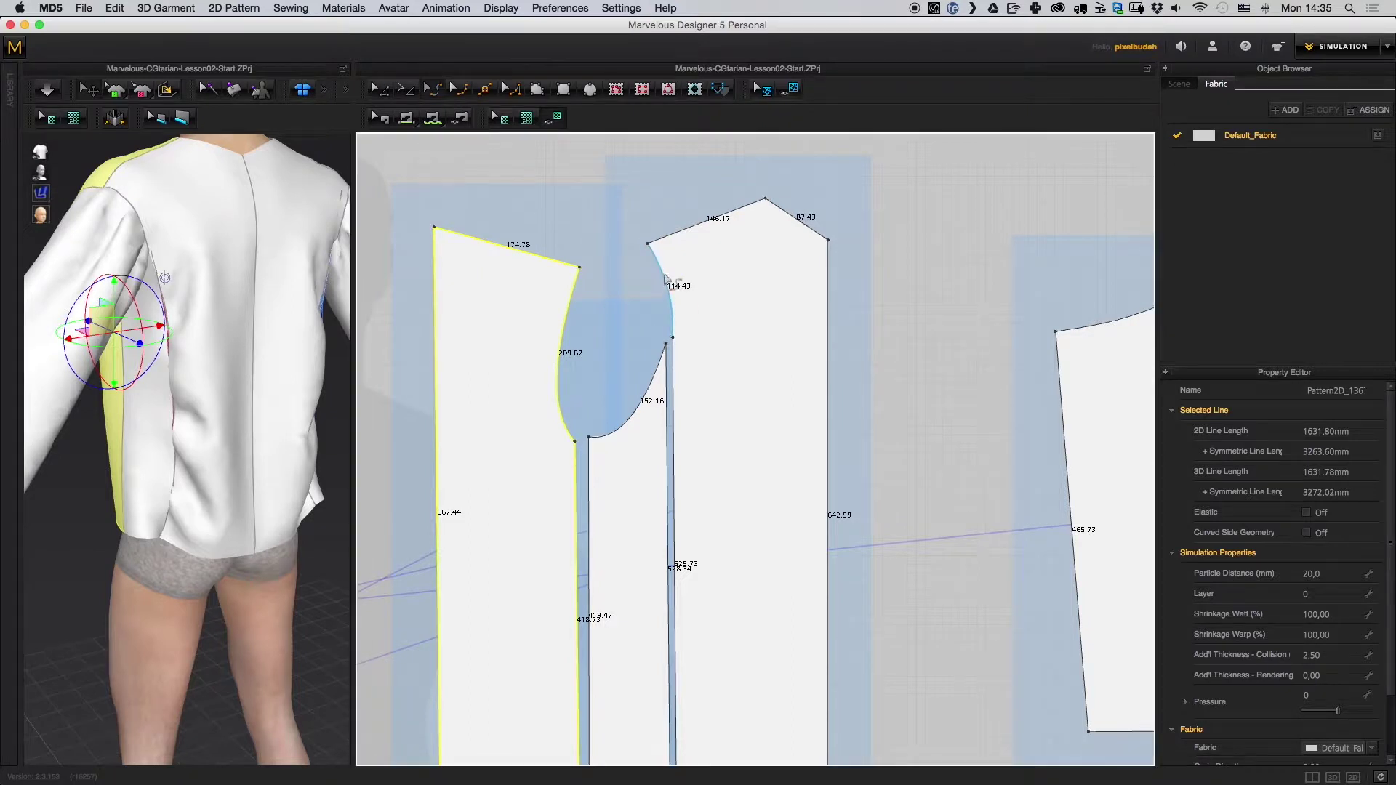
left_click(664, 270)
left_click_drag(664, 271, 667, 271)
middle_click_drag(663, 327, 654, 348)
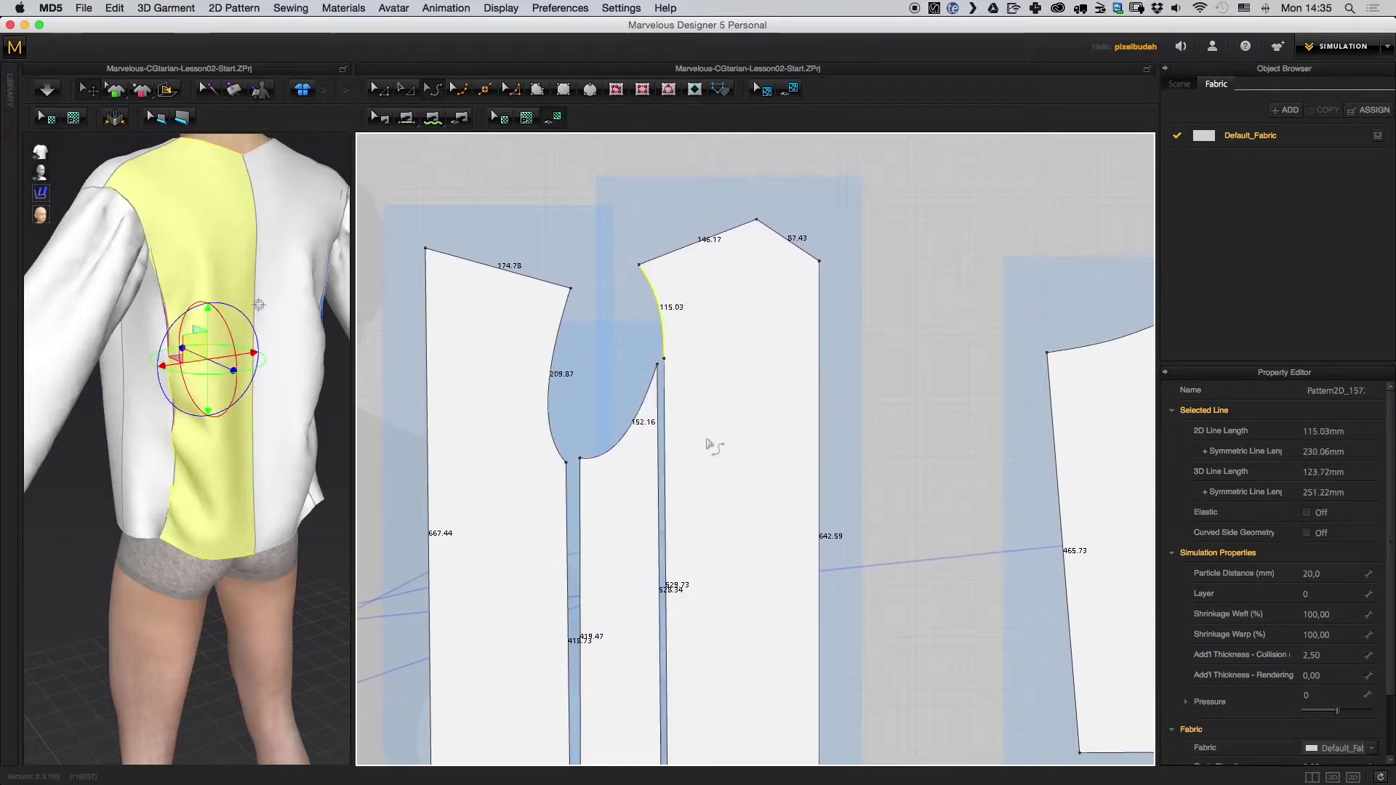
- Simulate the garment and tug the back panel on the avatar to settle the fabric
key("space")
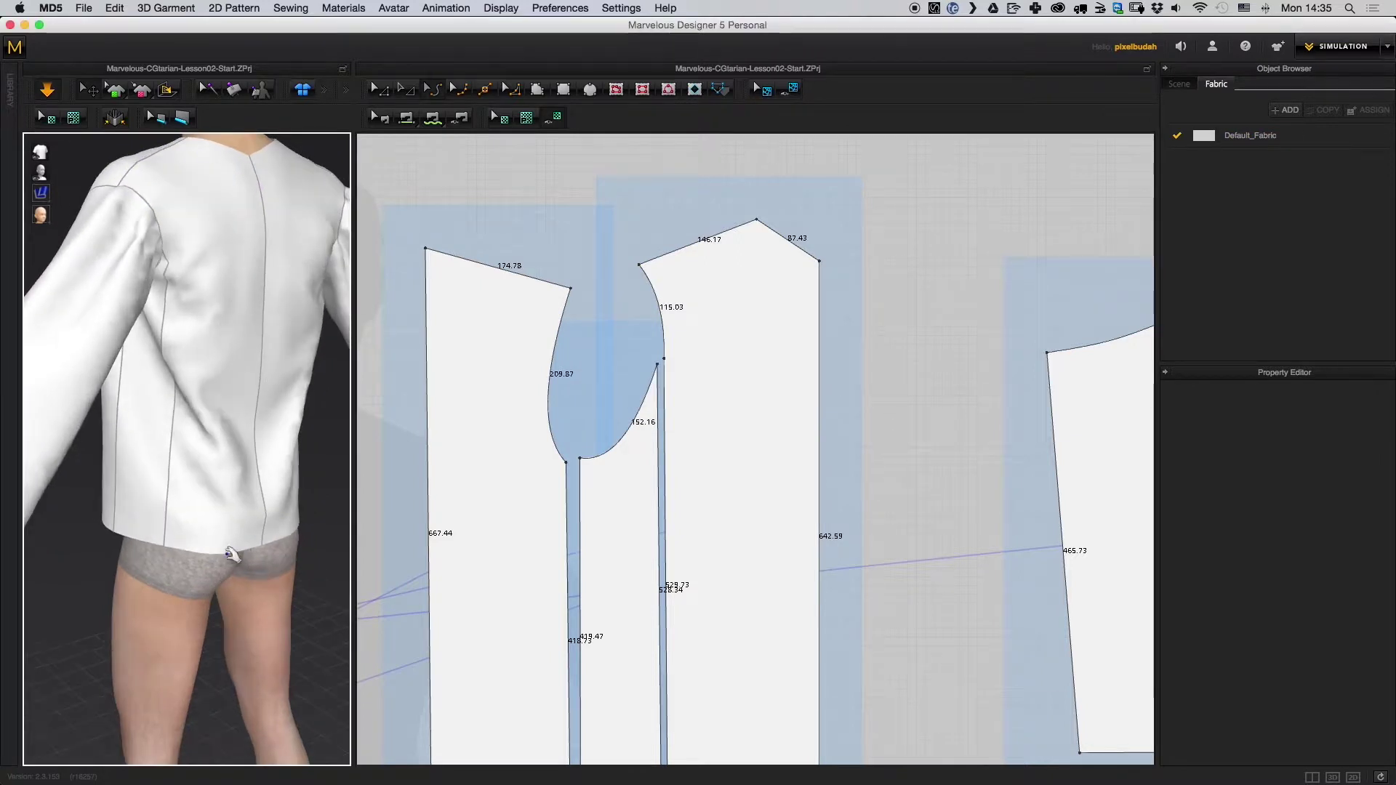
left_click(247, 236)
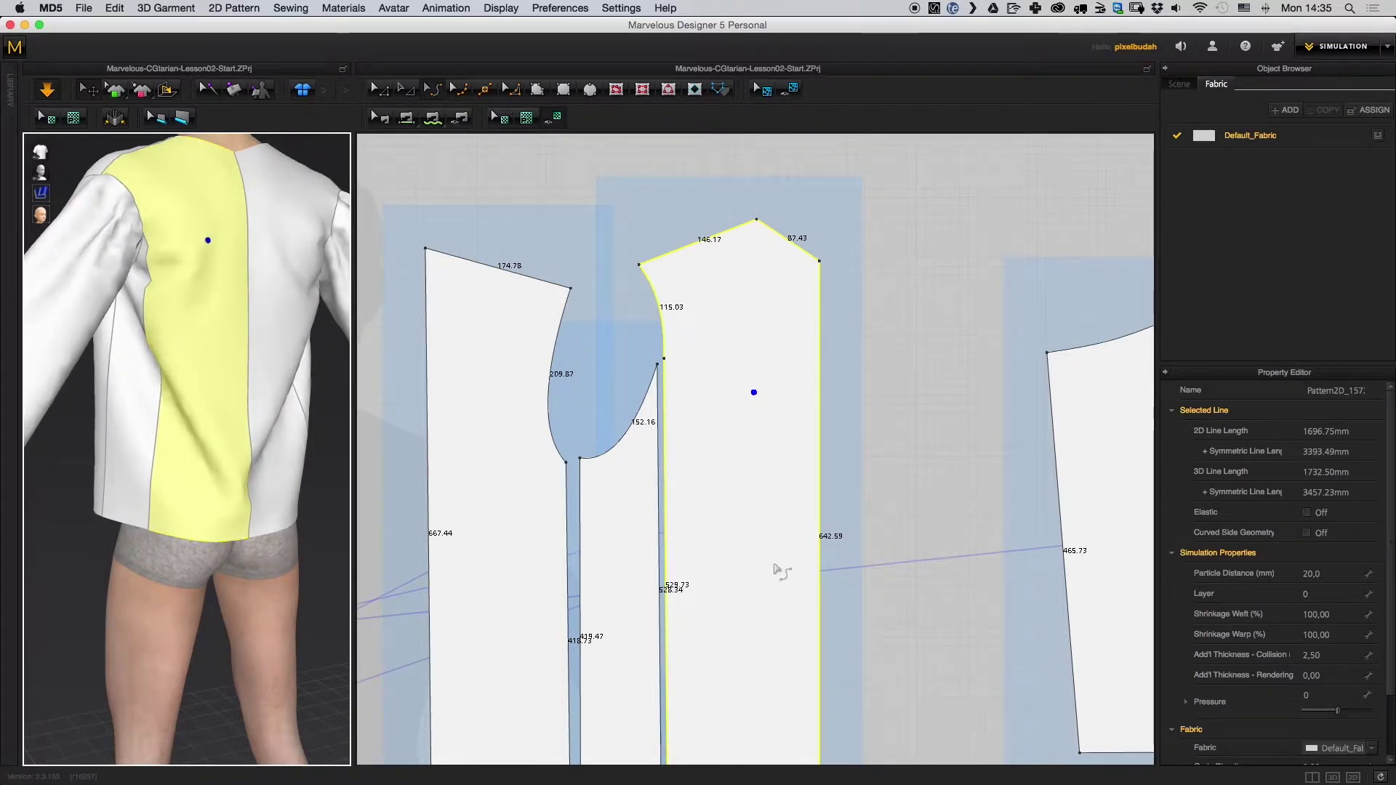
middle_click_drag(766, 592, 766, 494)
- Check the leather jacket reference in Chrome and shift the back panel's outer hem corner toward the centre back, leaving a hem of about 98 mm
key("super+Tab")
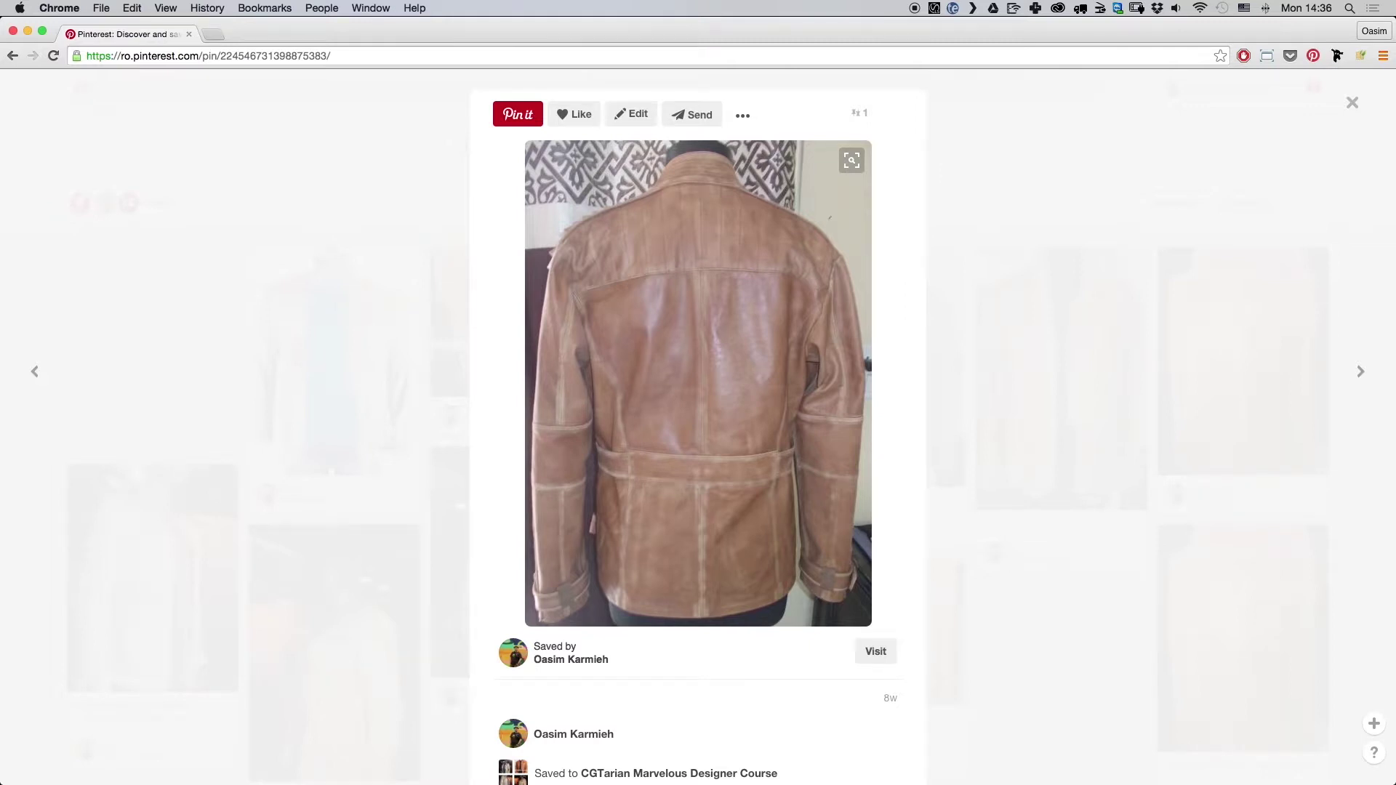
key("super+Tab")
middle_click_drag(660, 330, 649, 287)
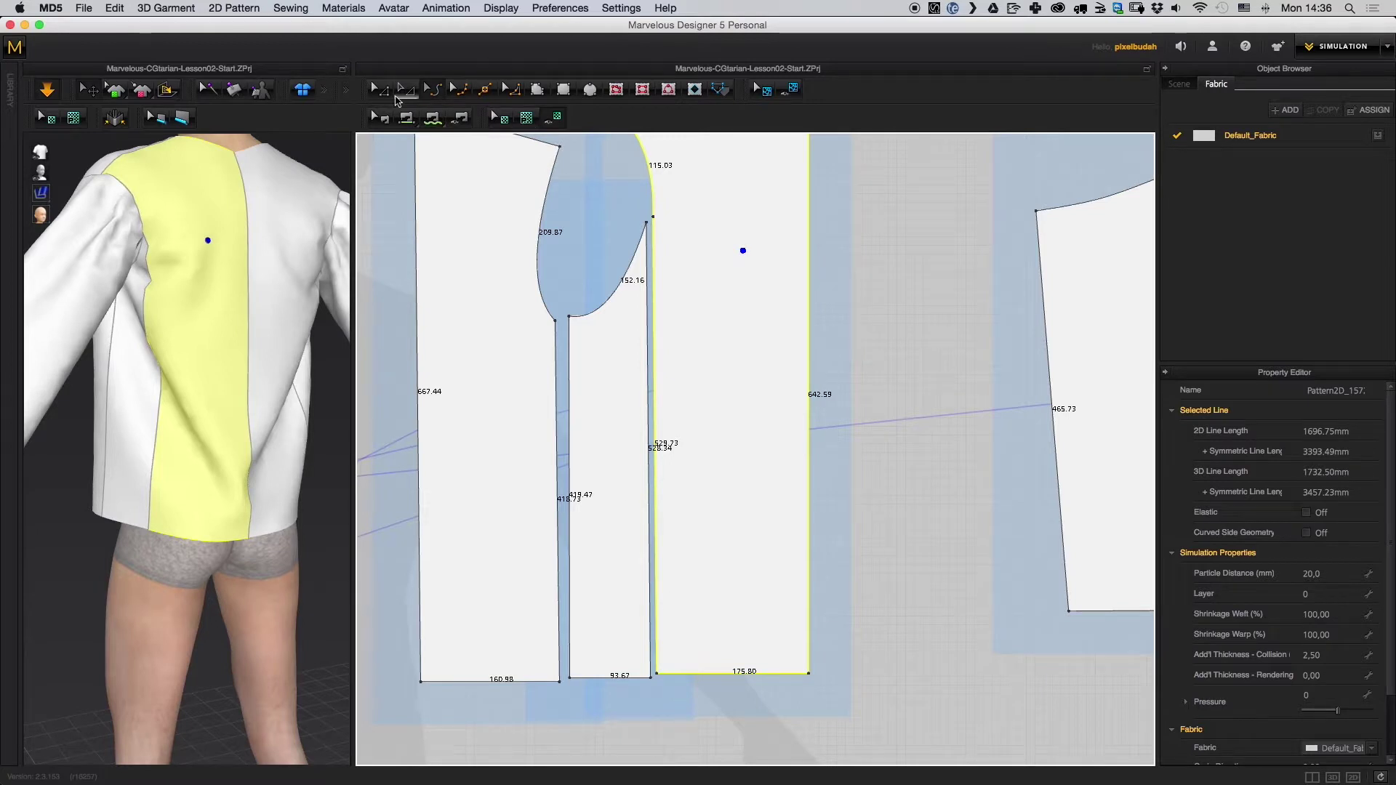
left_click(651, 682)
left_click_drag(657, 673, 724, 674)
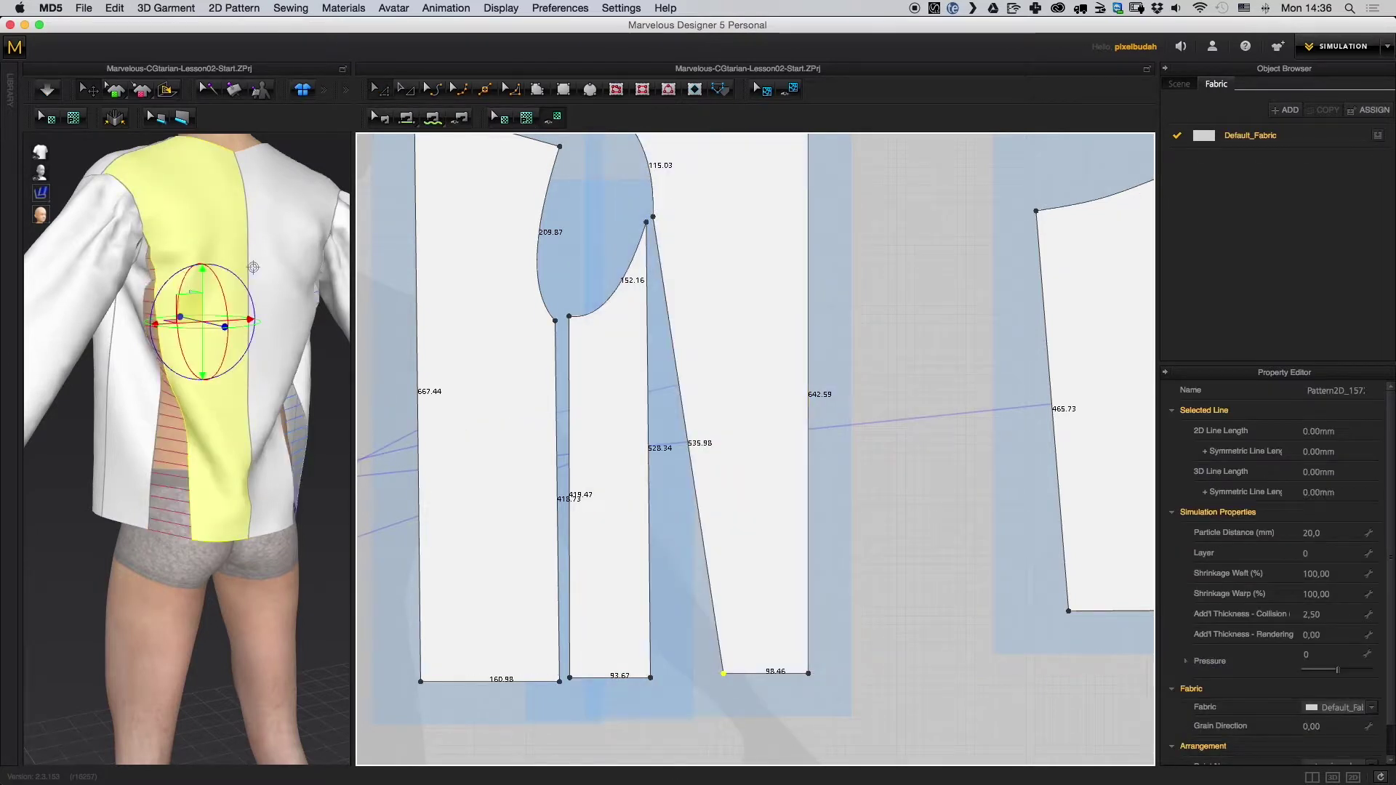
- Recheck the jacket photo in Chrome and fine-tune the back panel's hem to about 96 mm
key("super+Tab")
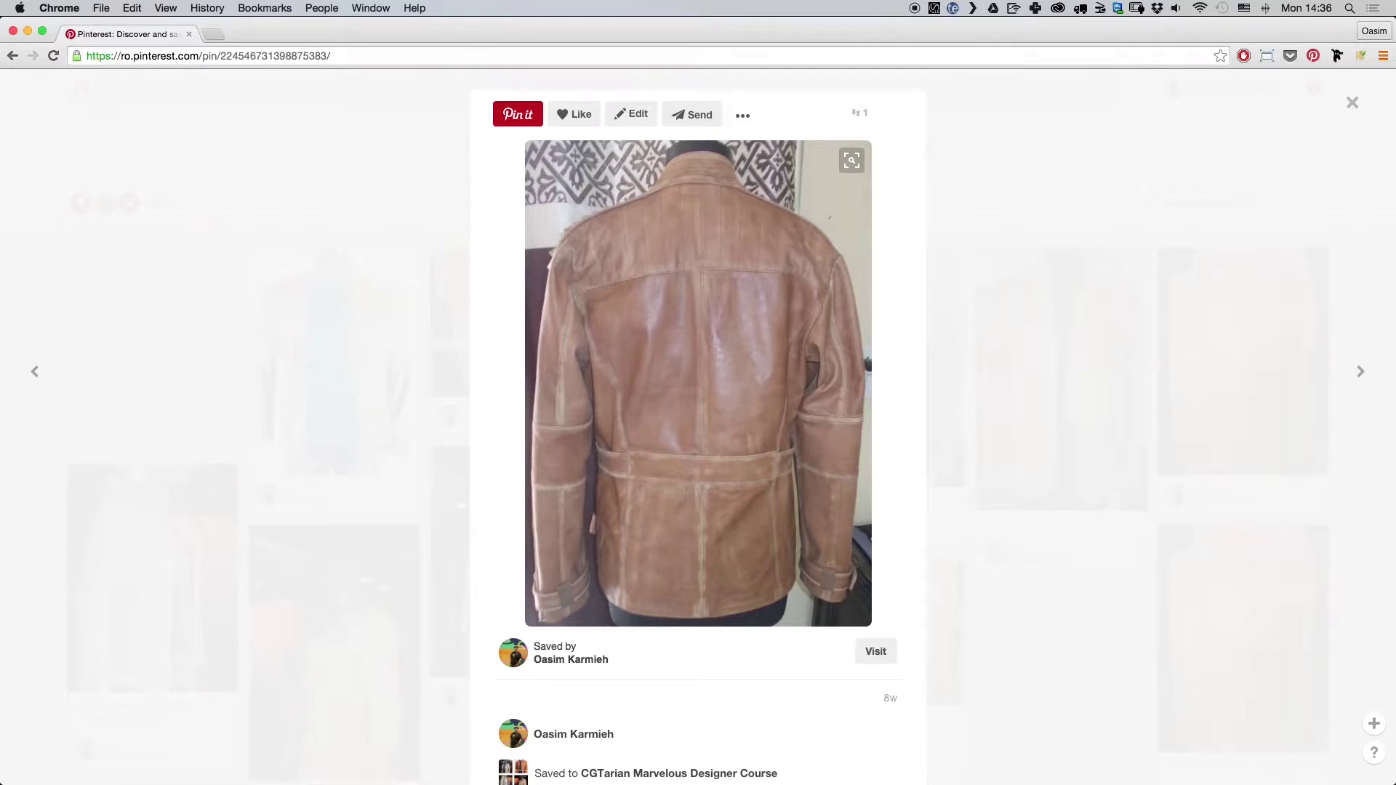
key("super+Tab")
middle_click_drag(705, 284, 666, 367)
middle_click_drag(665, 190, 660, 172)
middle_click_drag(692, 522, 682, 516)
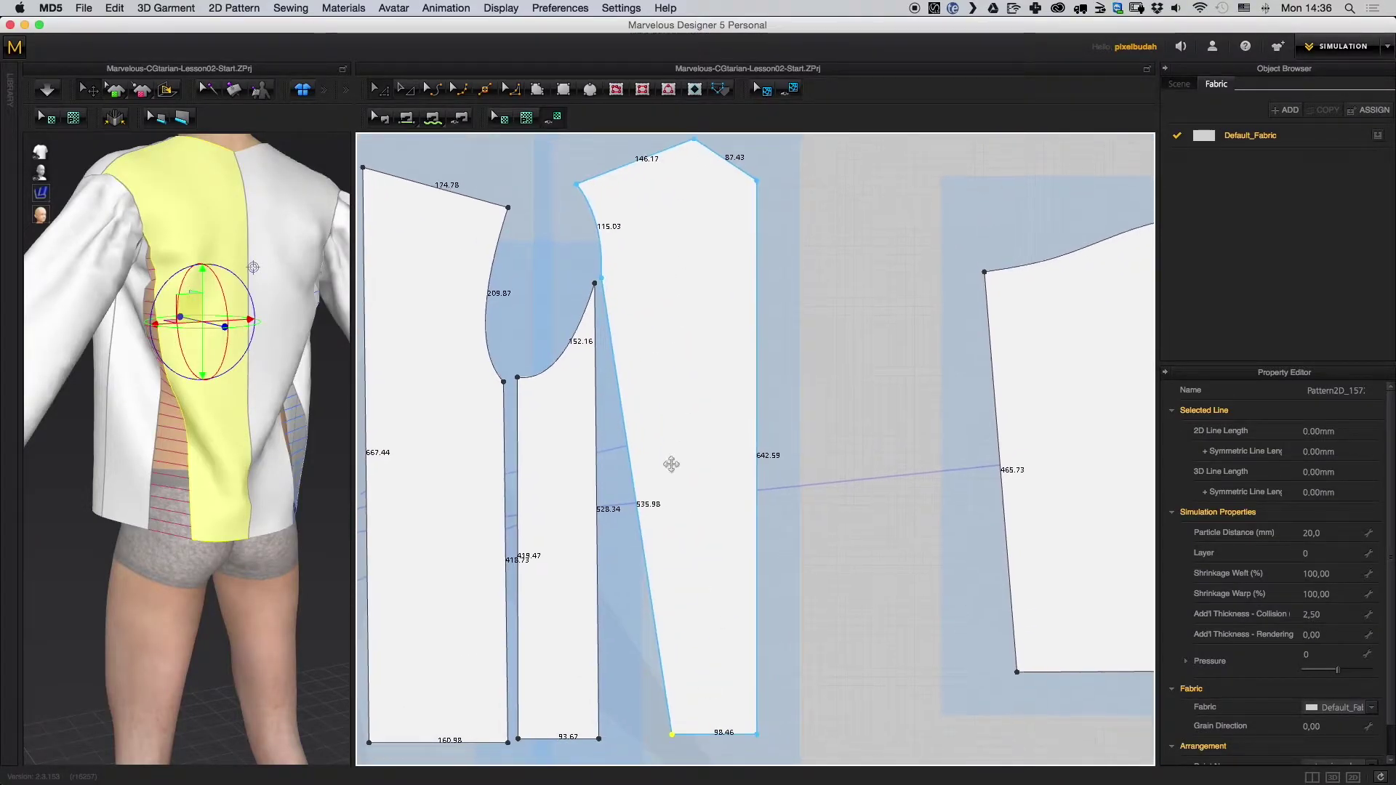
left_click_drag(673, 736, 674, 735)
- Curve the back panel's slanted side seam inward to a length of about 539 mm
left_click(438, 93)
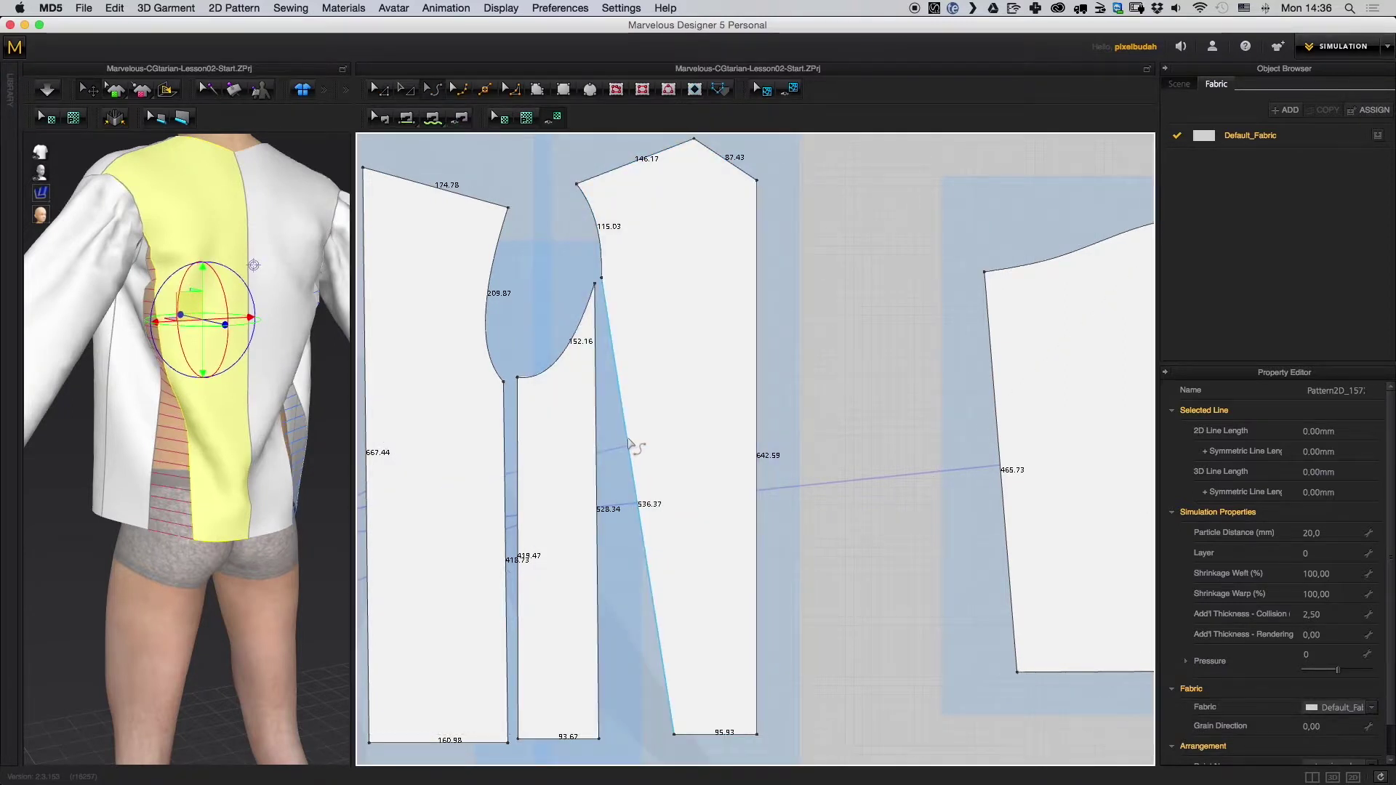
left_click(630, 444)
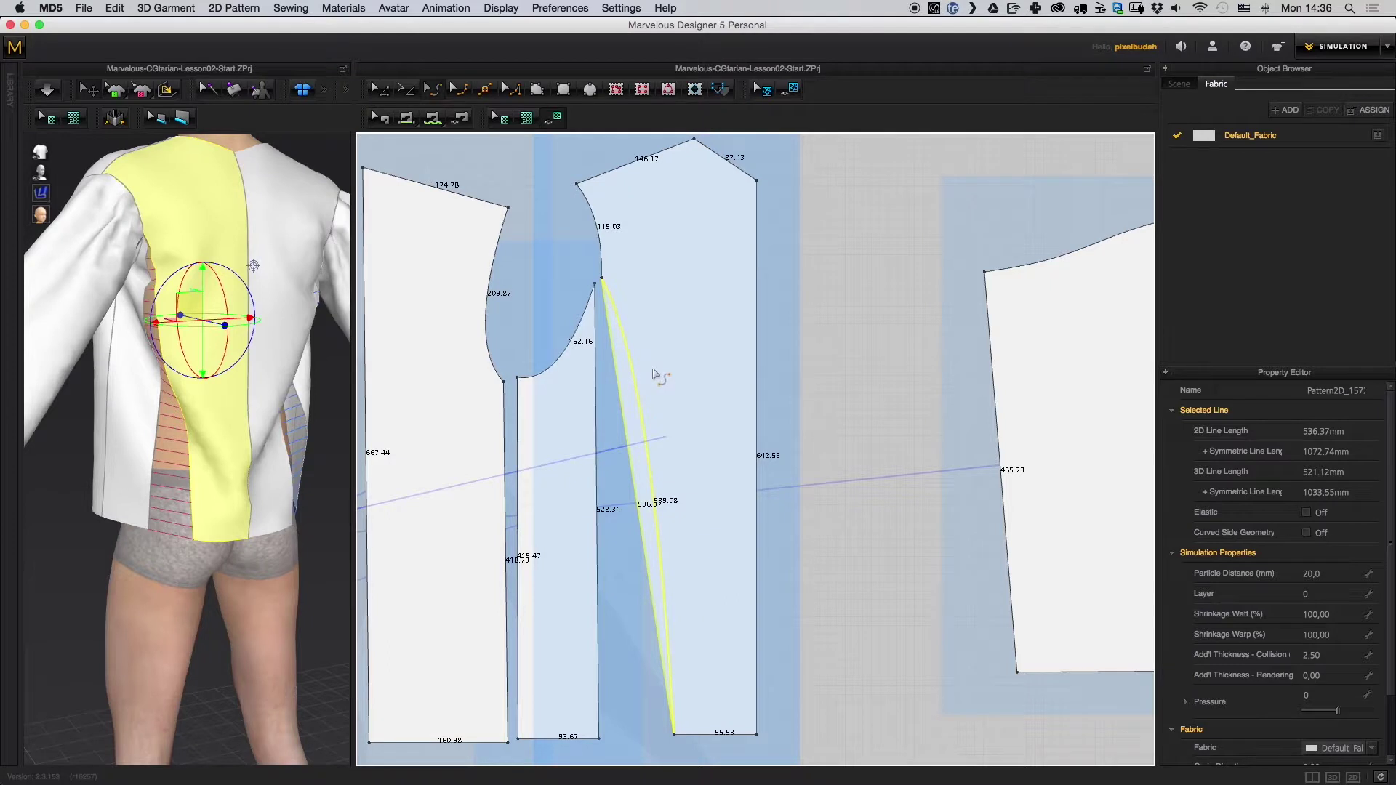
left_click_drag(654, 369, 654, 370)
middle_click_drag(673, 421, 694, 410)
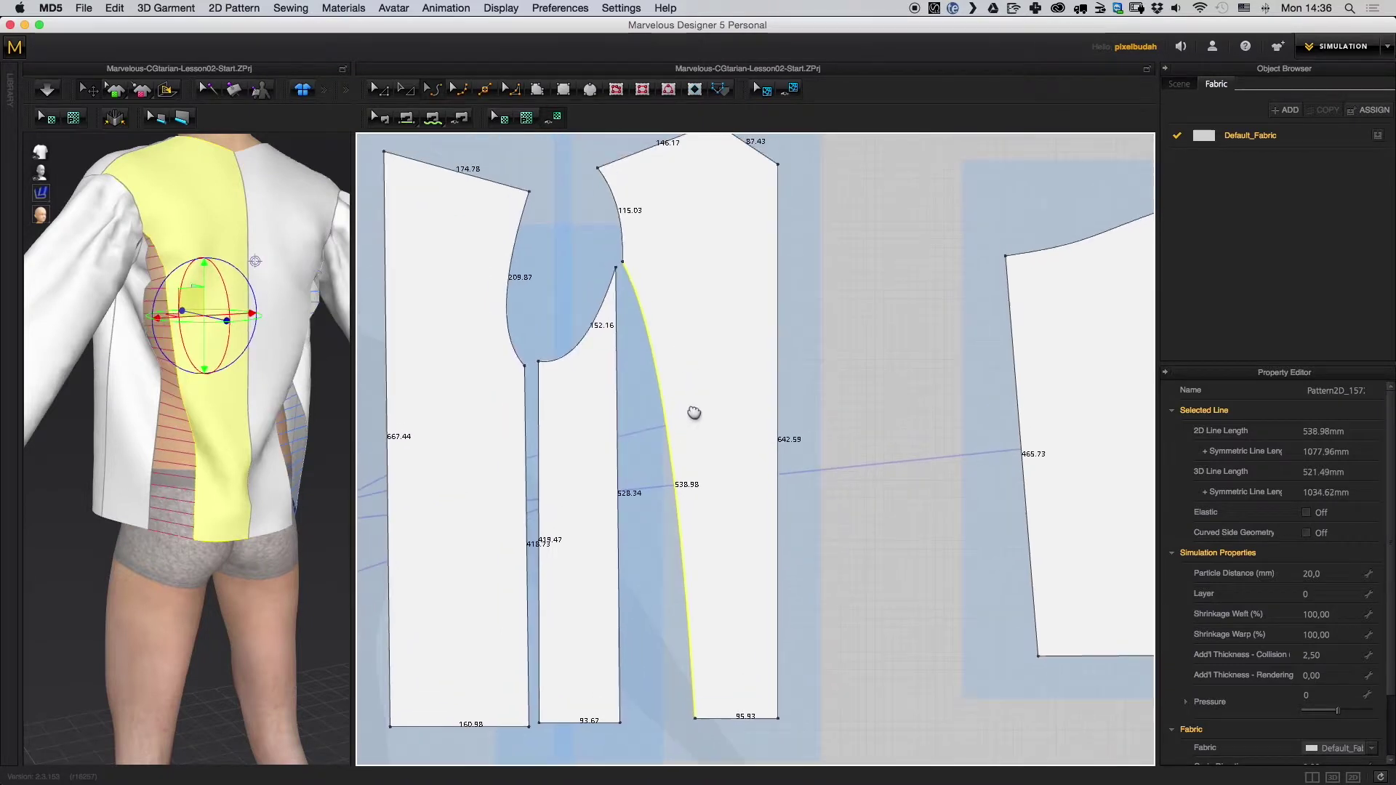
- Try to place the side panel over the back panel and pull its back armhole corner toward the front panel
left_click(413, 91)
middle_click_drag(240, 514, 186, 541)
middle_click_drag(605, 461, 586, 436)
middle_click_drag(669, 340, 702, 362)
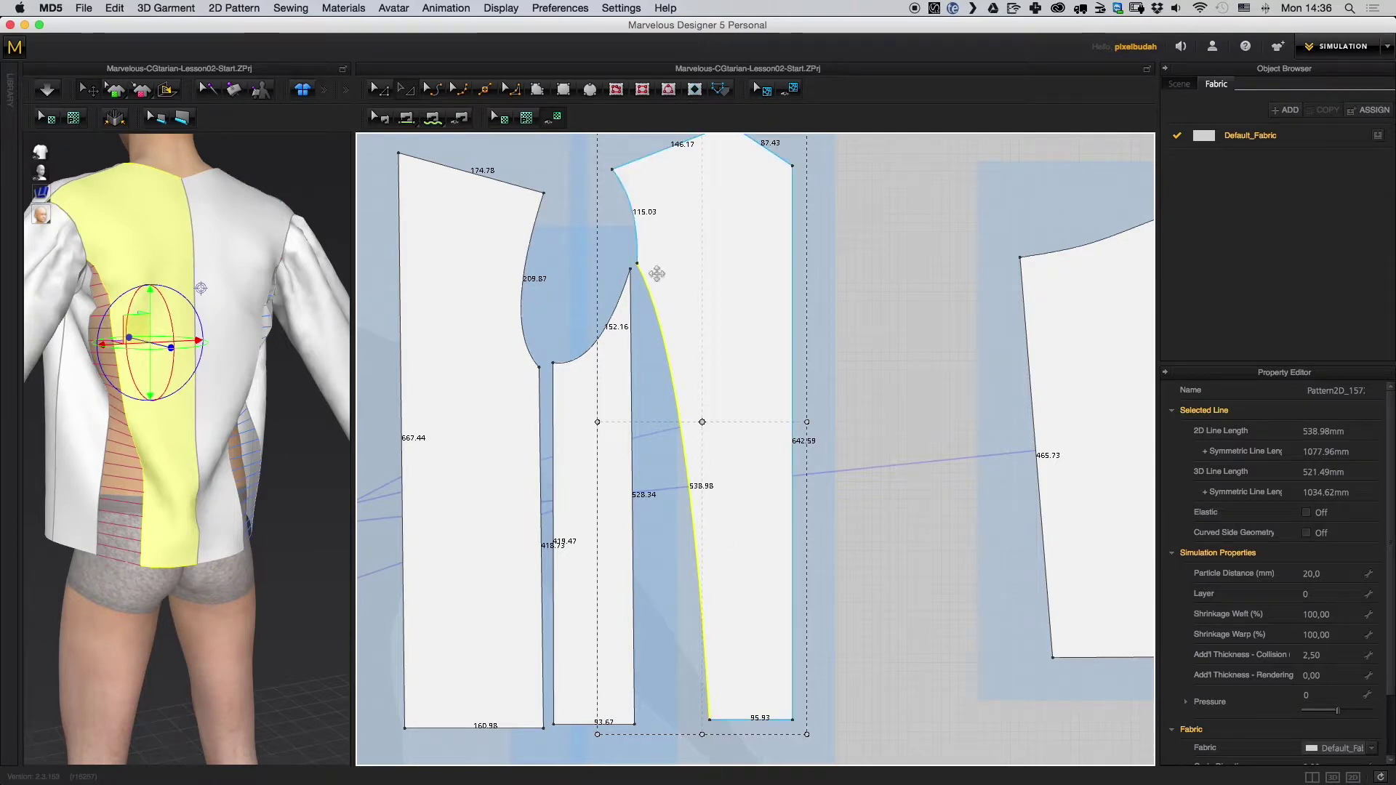
middle_click_drag(716, 536, 744, 519)
left_click(972, 418)
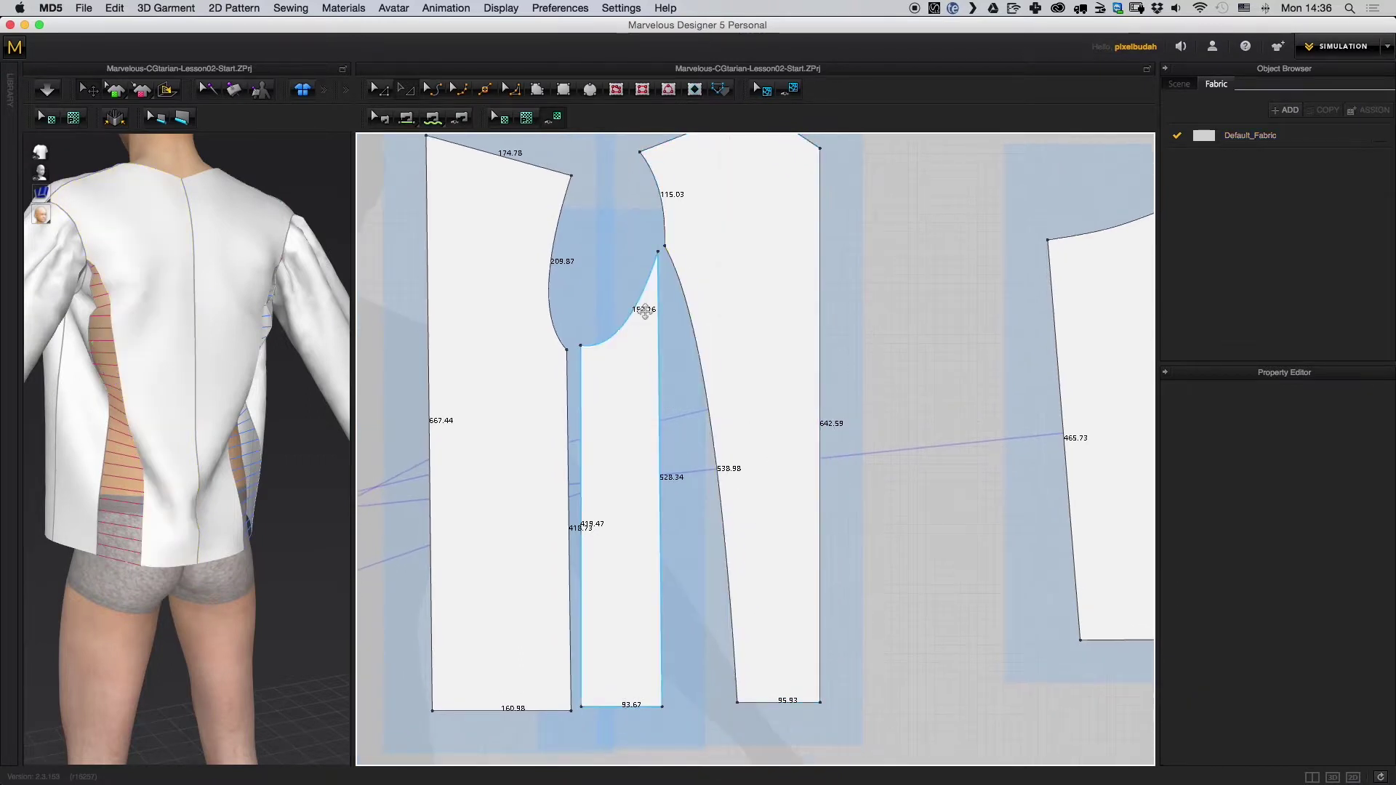
left_click(641, 374)
left_click_drag(641, 374, 699, 430)
left_click(818, 300)
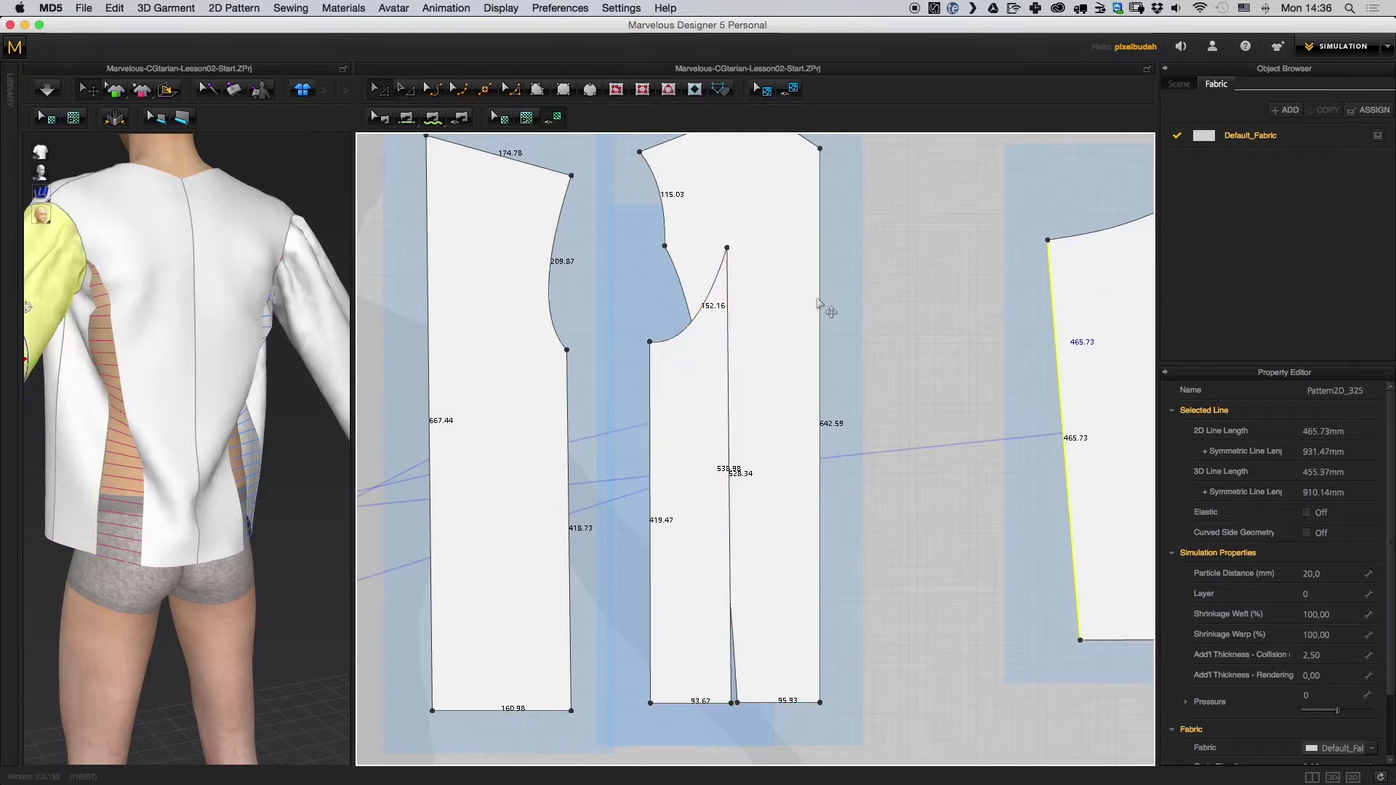
left_click_drag(726, 248, 664, 251)
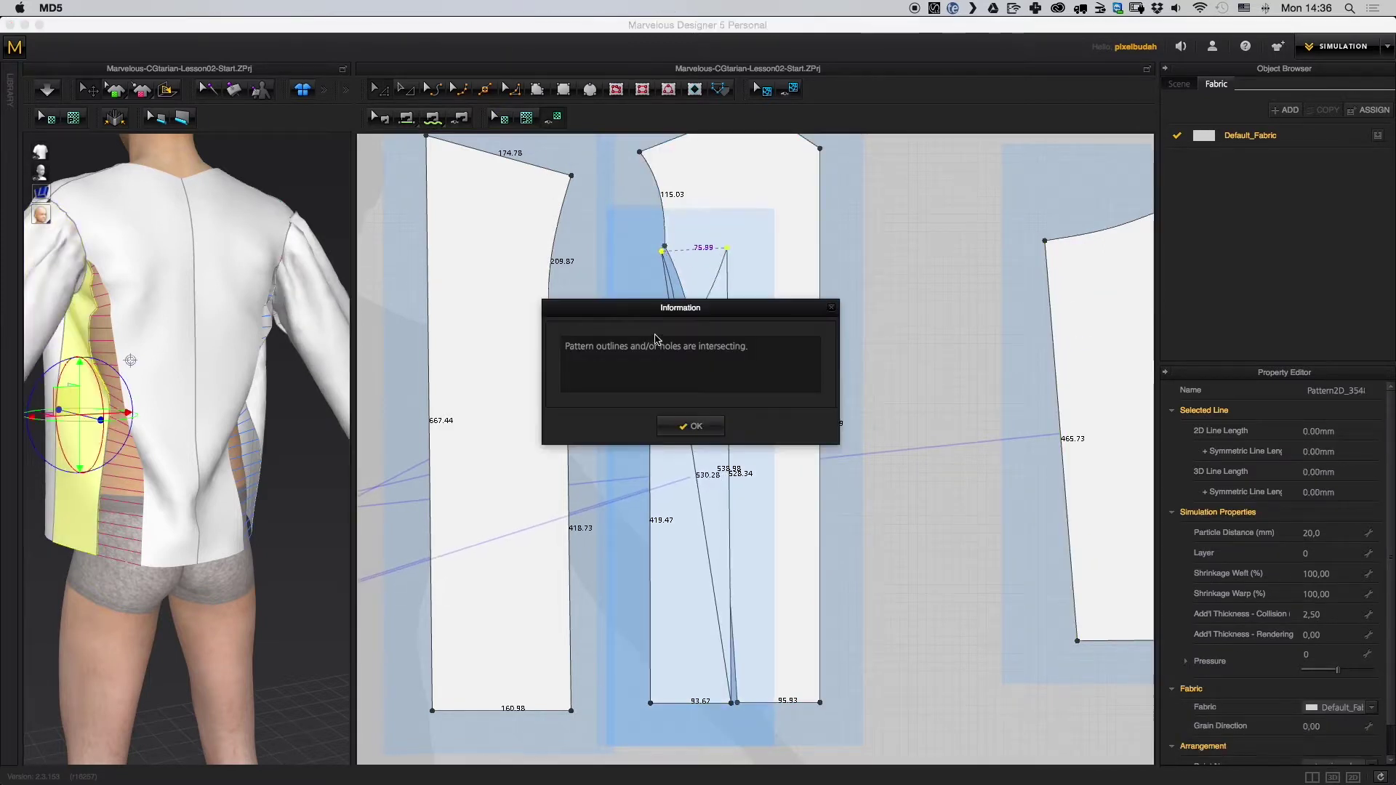
left_click(708, 433)
left_click_drag(680, 394, 617, 408)
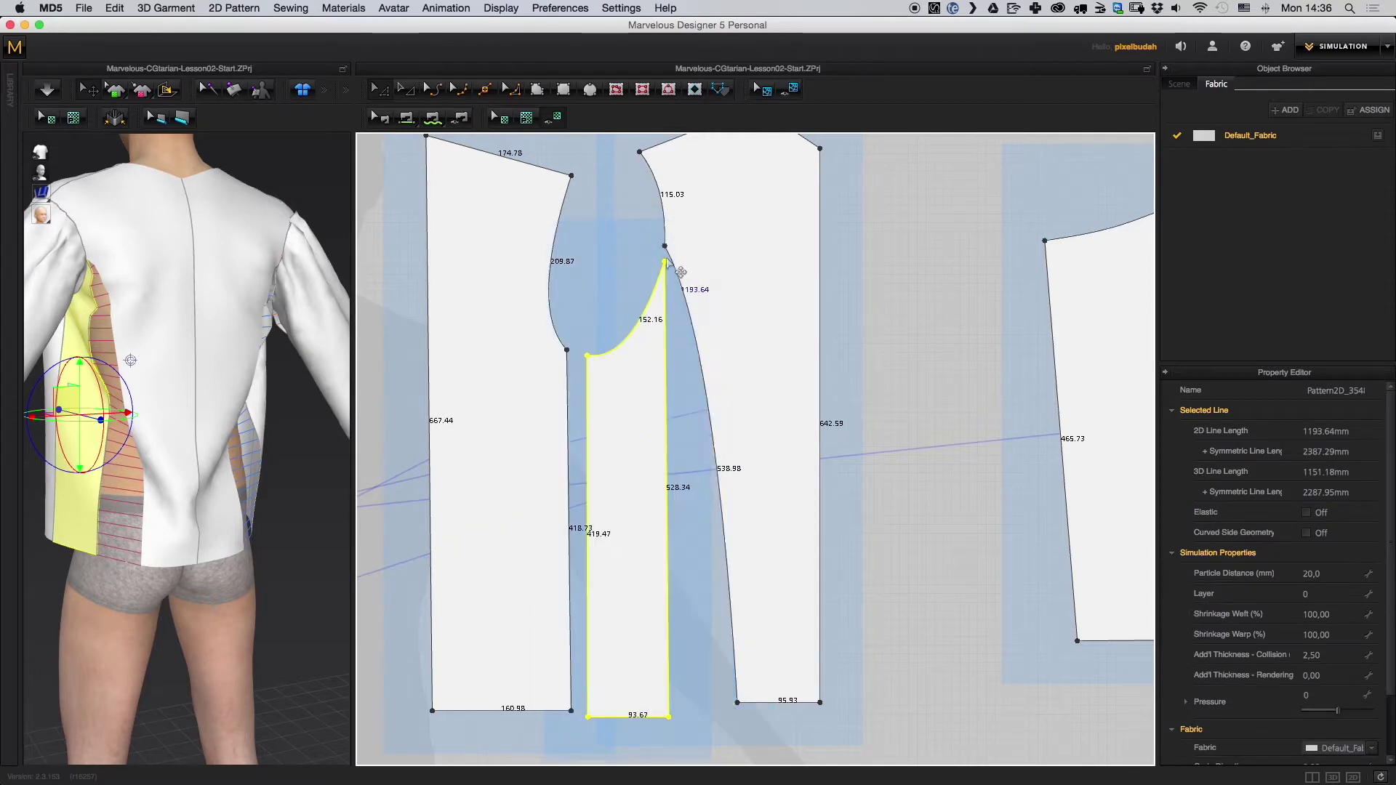
- Reposition the side panel over the back panel and try again to shift its back armhole corner toward the front
left_click_drag(645, 376, 681, 347)
left_click(613, 298)
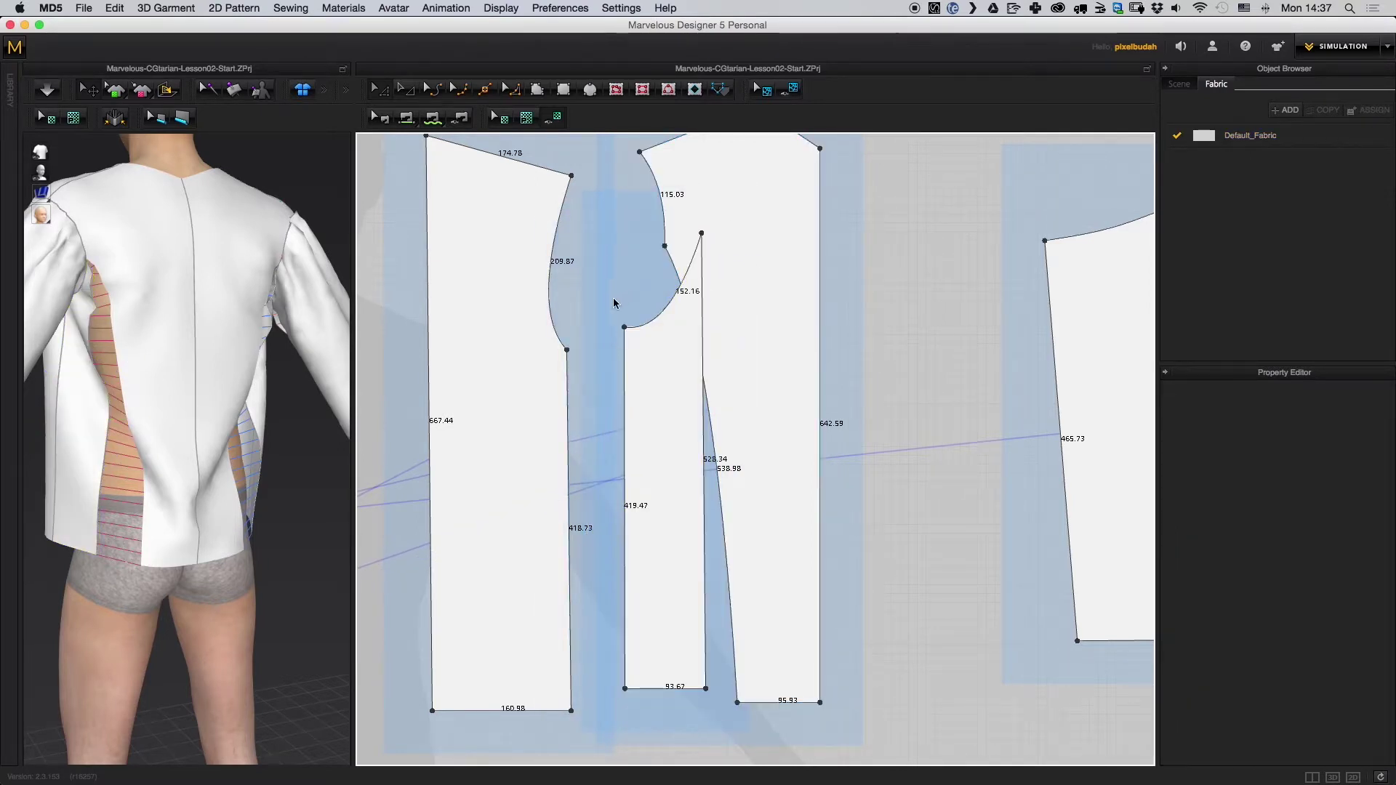
left_click_drag(702, 233, 659, 264)
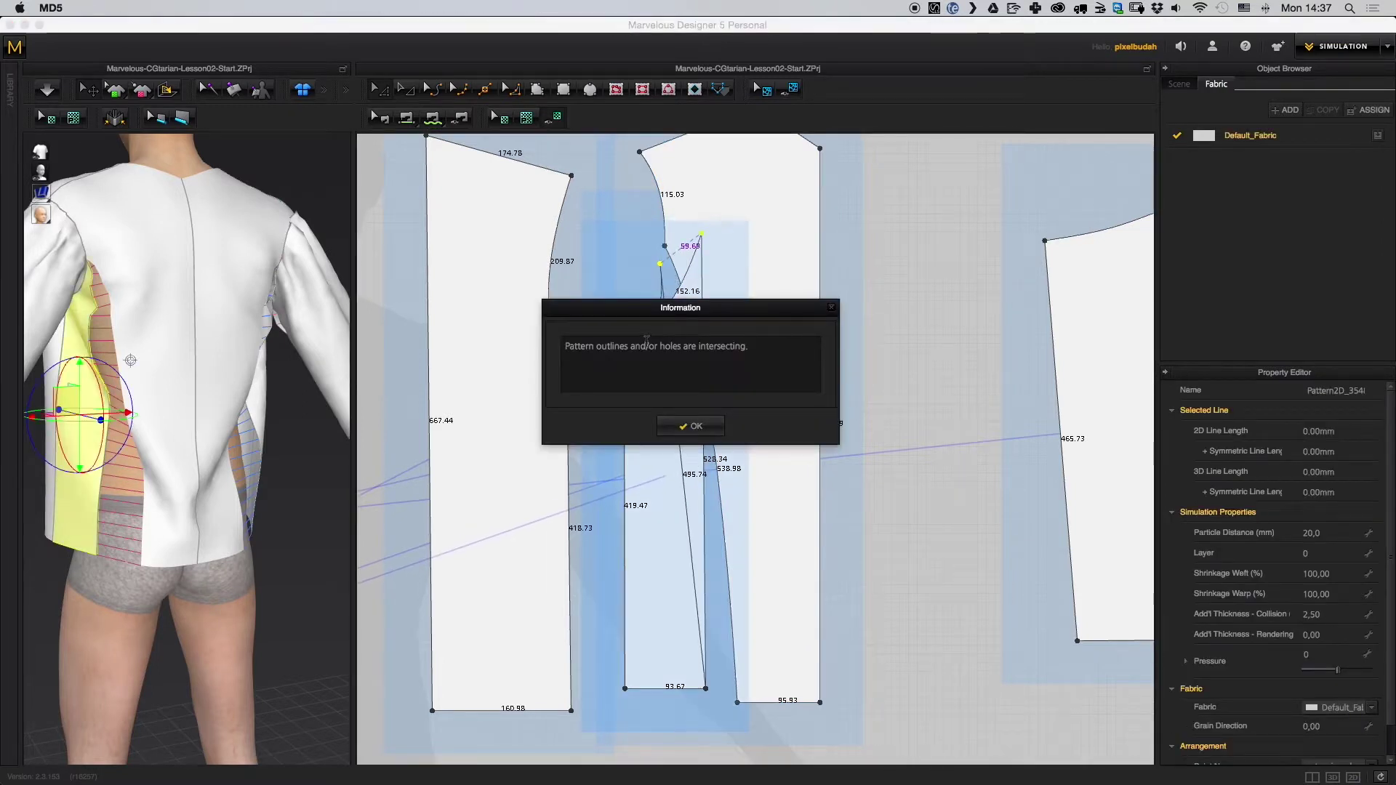
left_click(710, 435)
left_click_drag(674, 411, 619, 450)
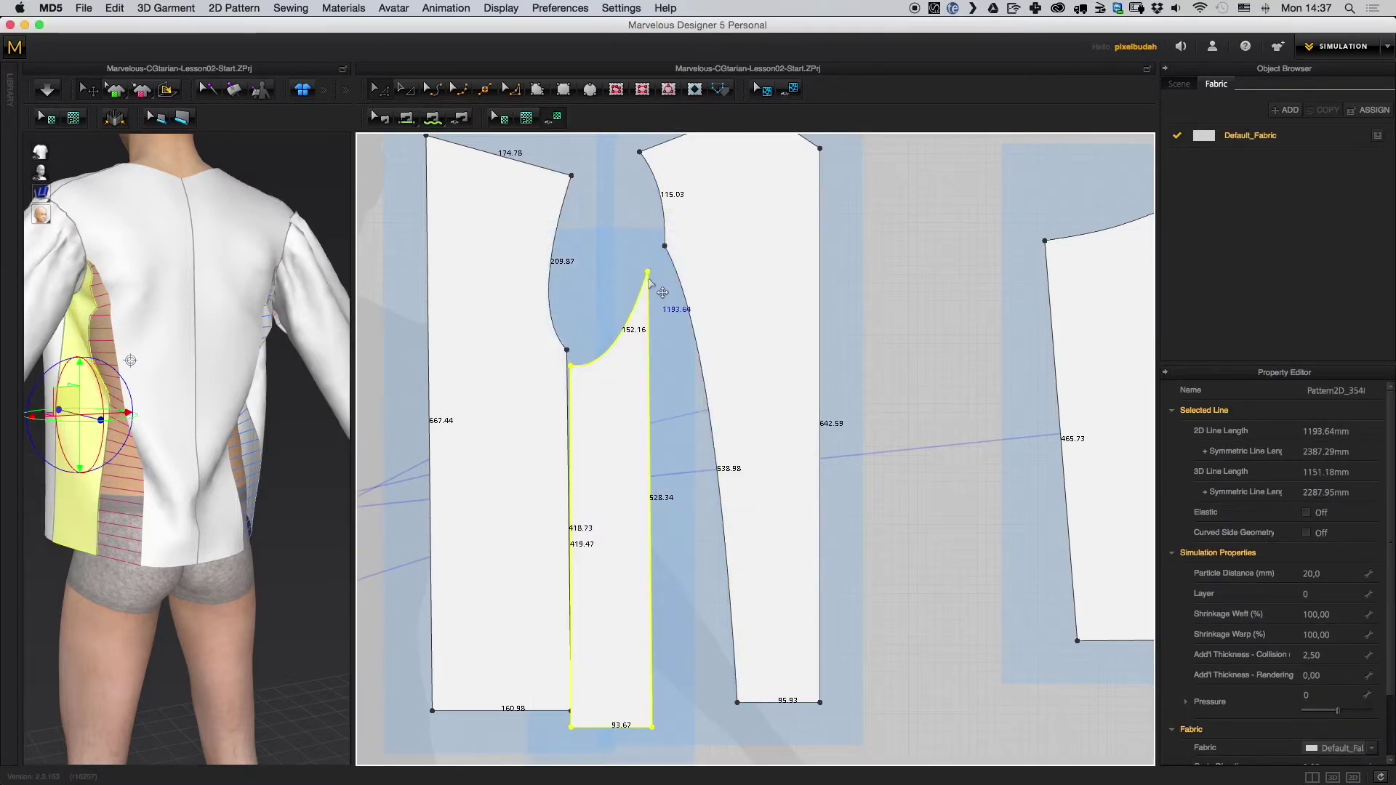
- Move the back panel away from the front panel and place the side panel in the gap between them
left_click_drag(721, 296, 829, 293)
left_click_drag(614, 397, 705, 387)
left_click(752, 261)
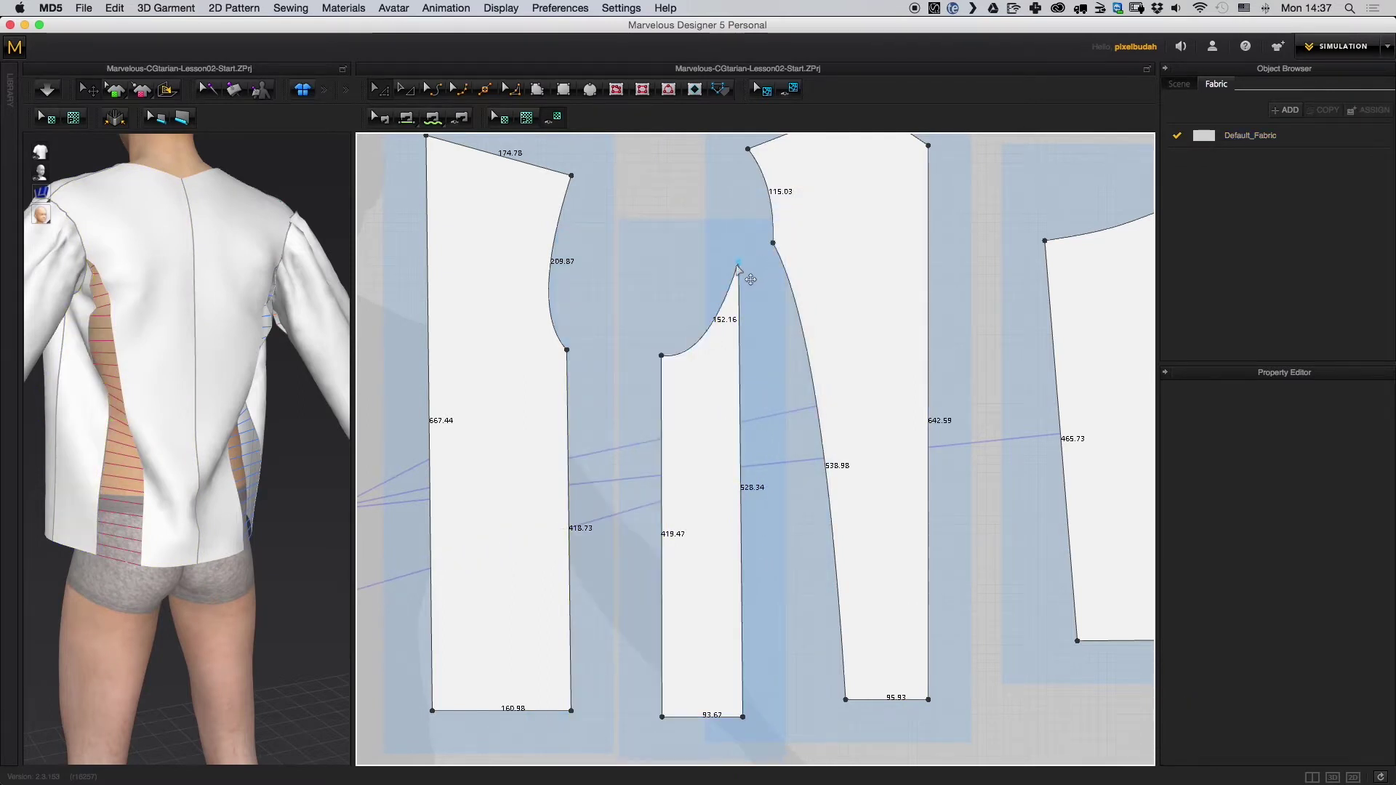
- Curve the side panel's back seam to about 499 mm and position the panel beside the back panel's curved seam
left_click(739, 274)
left_click_drag(713, 427, 794, 373)
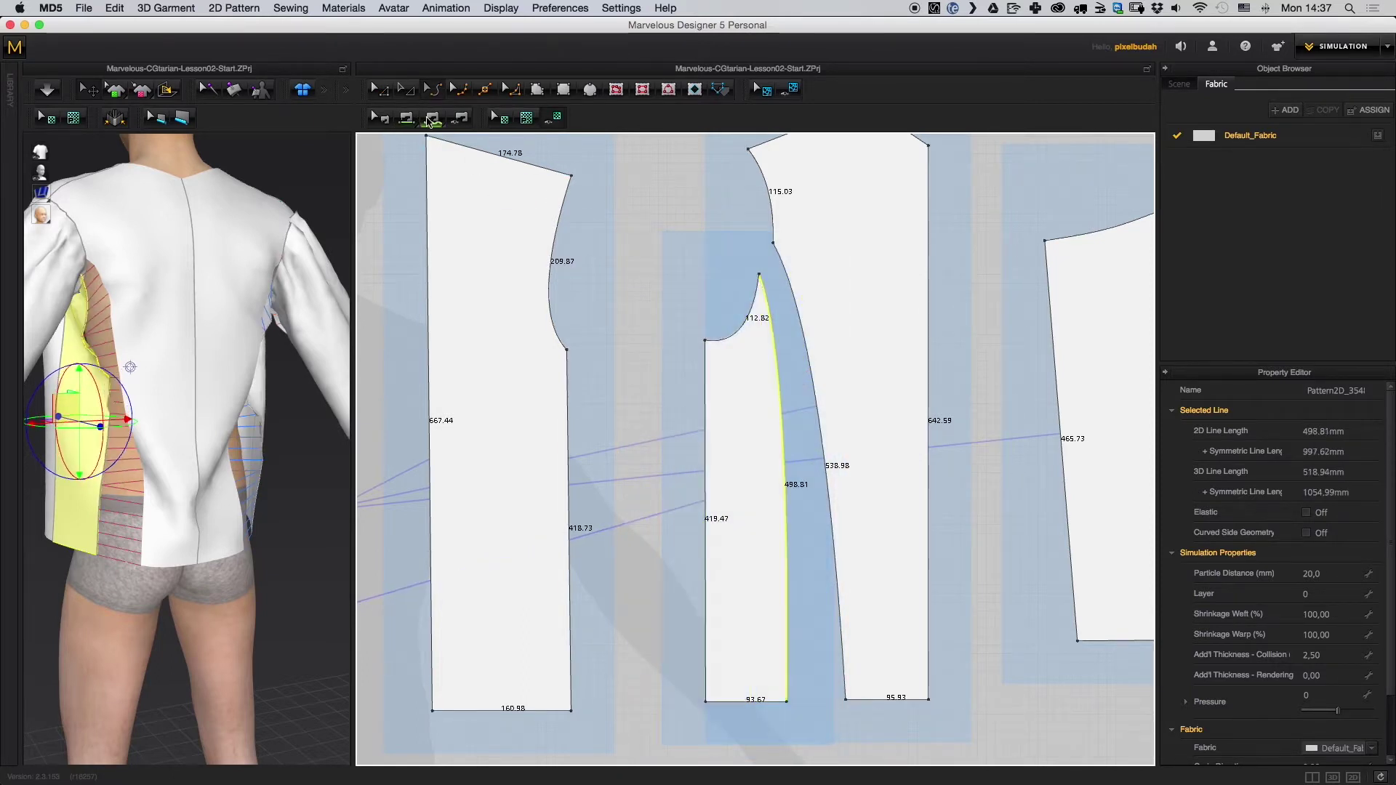
left_click(406, 90)
left_click_drag(758, 561, 773, 607)
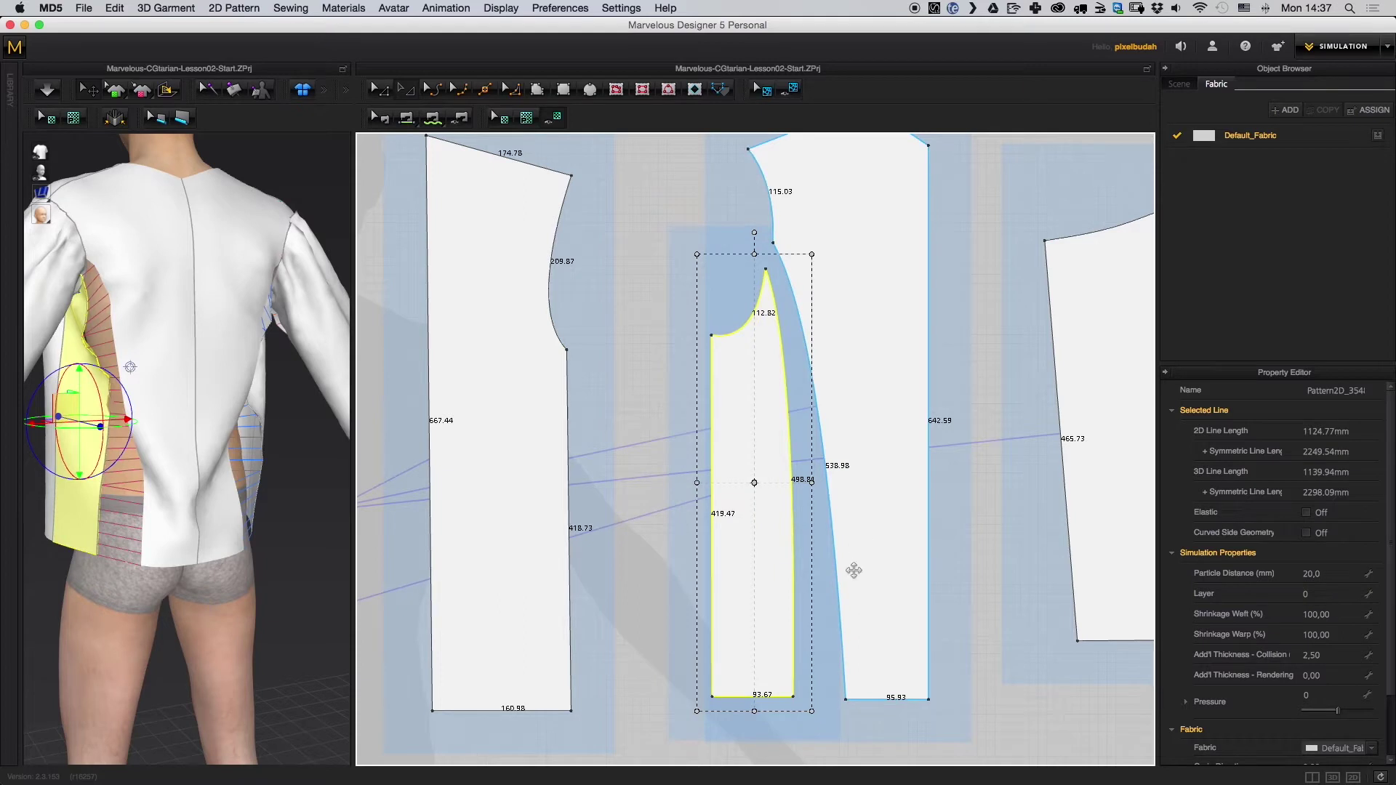
left_click_drag(821, 556, 823, 559)
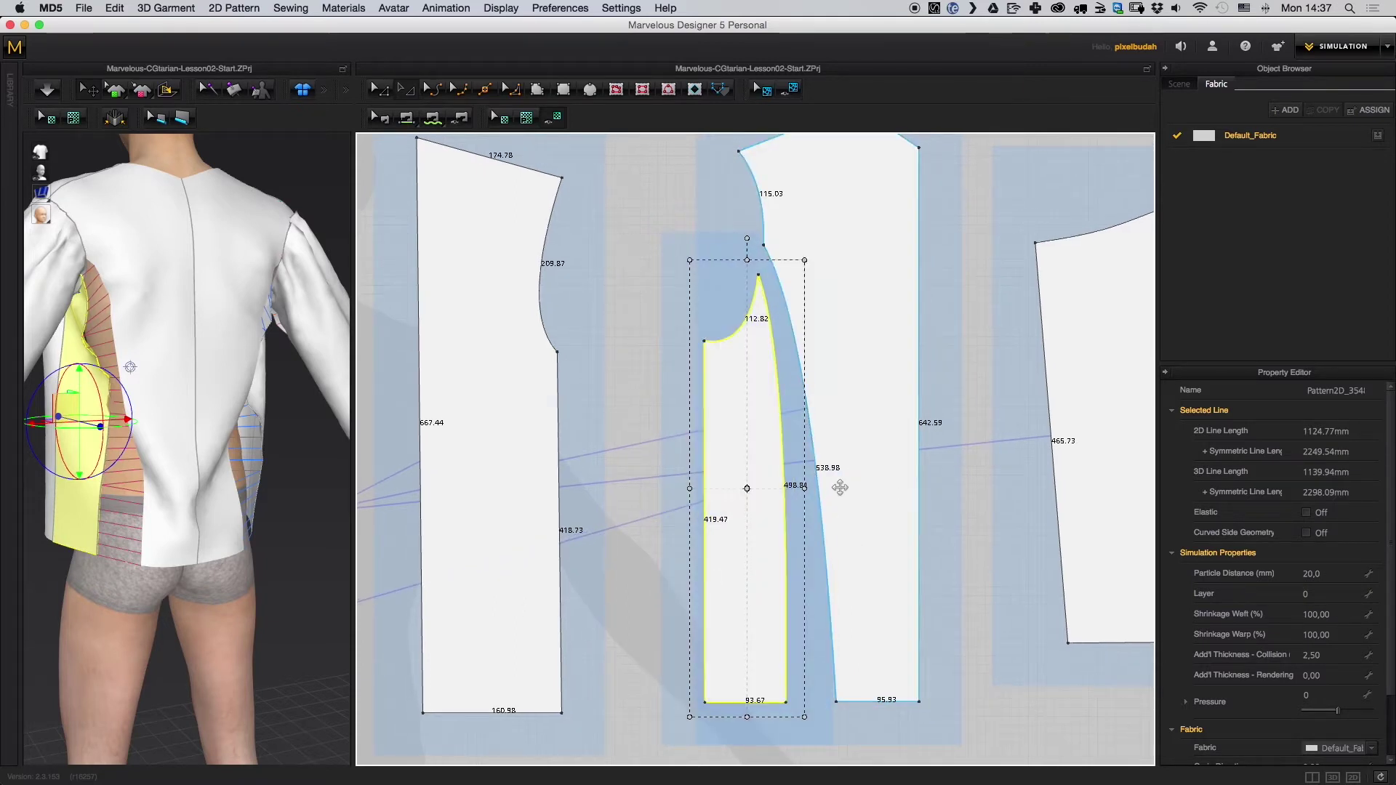
- Raise the side panel's back armhole corner until its curved seam is about 538 mm and its armhole edge about 136 mm
left_click(386, 90)
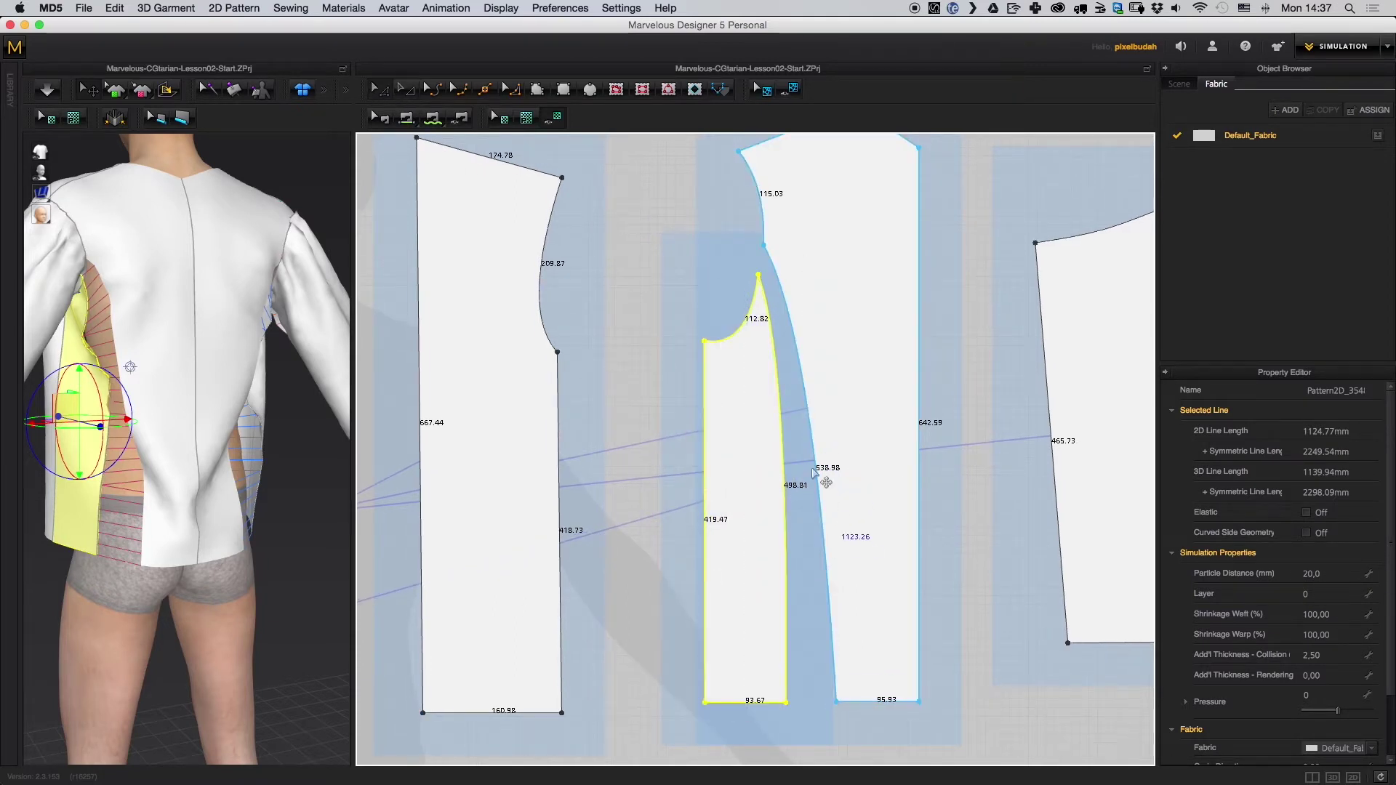
left_click_drag(759, 274, 757, 263)
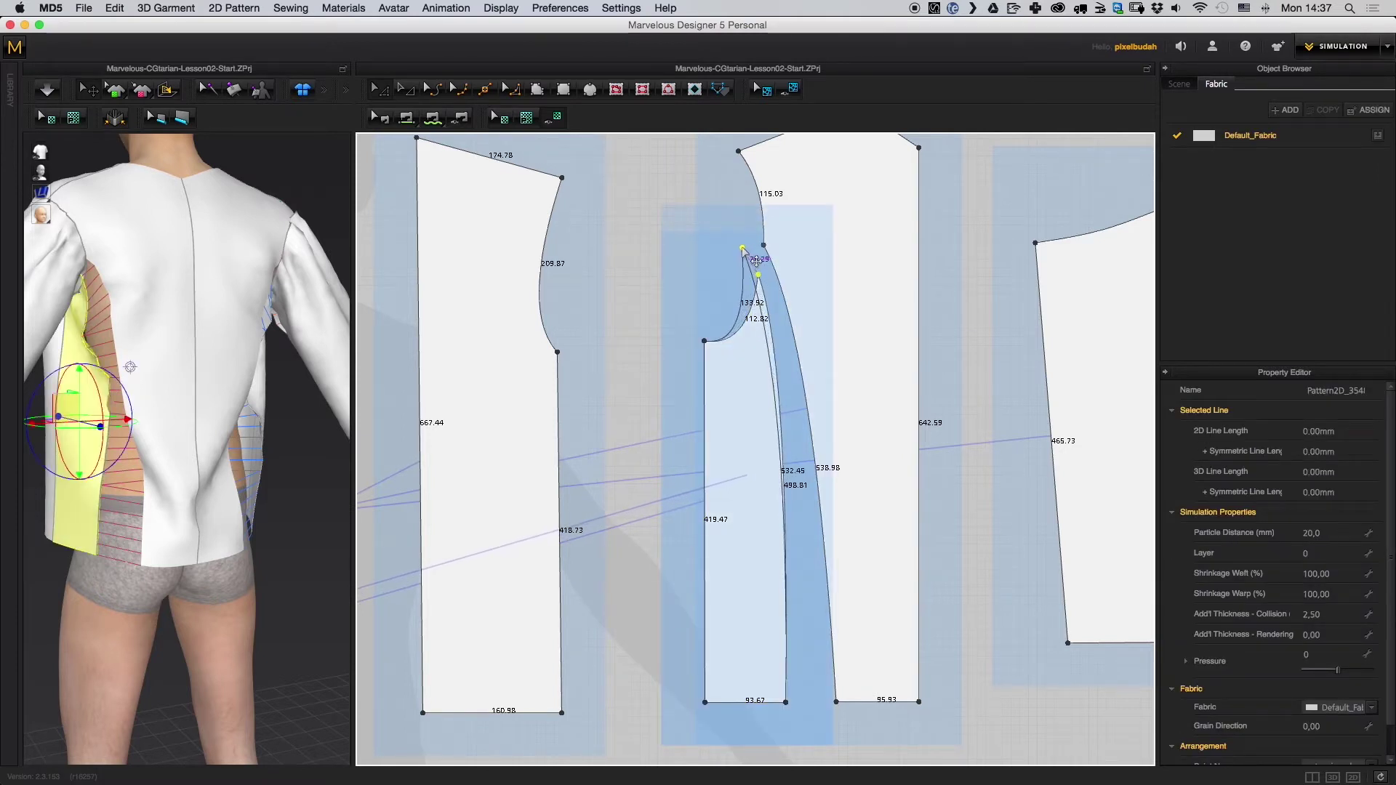
left_click_drag(738, 243, 737, 244)
left_click(639, 386)
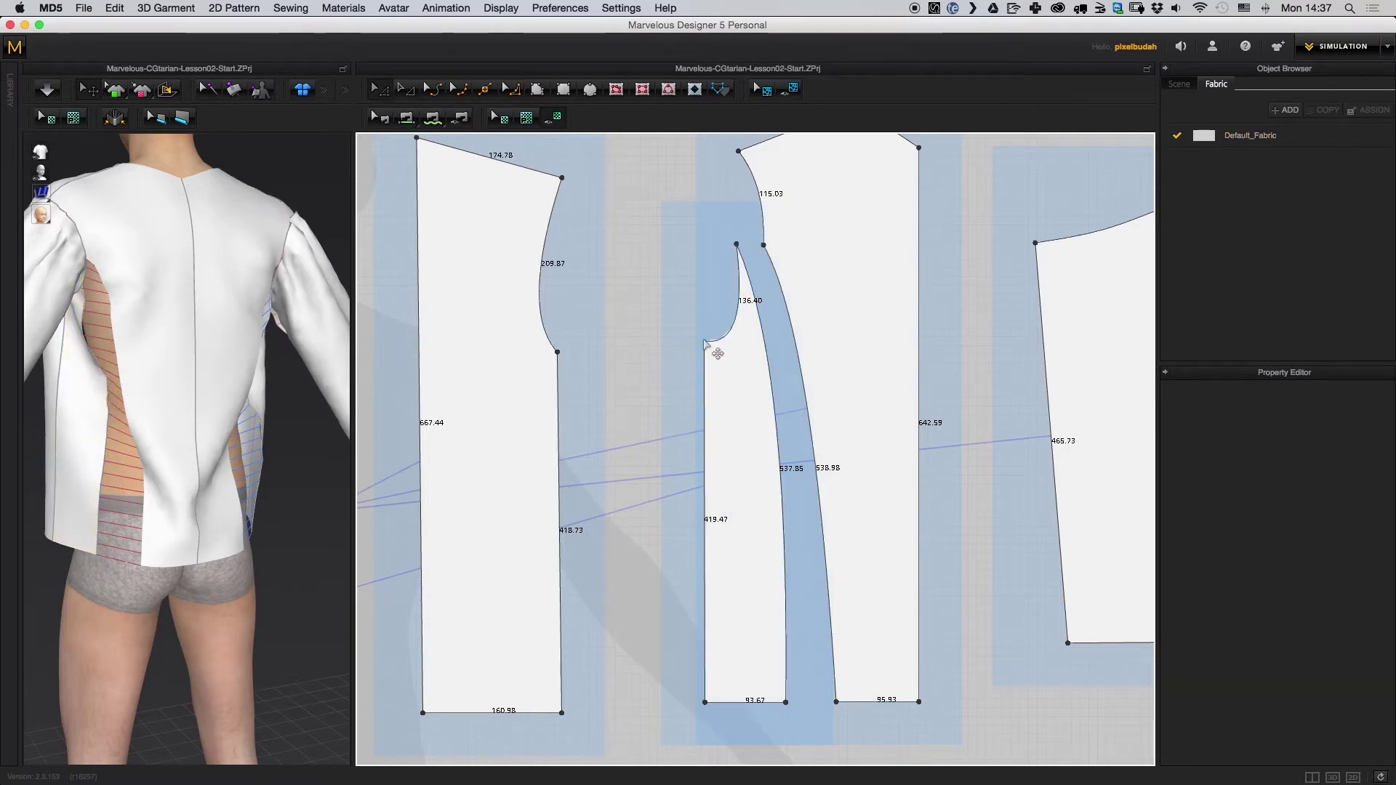
- Lower the side panel's front armhole corner and curve its armhole edge to about 145 mm, with the front seam about 400 mm
left_click_drag(705, 345, 699, 357)
left_click(733, 327)
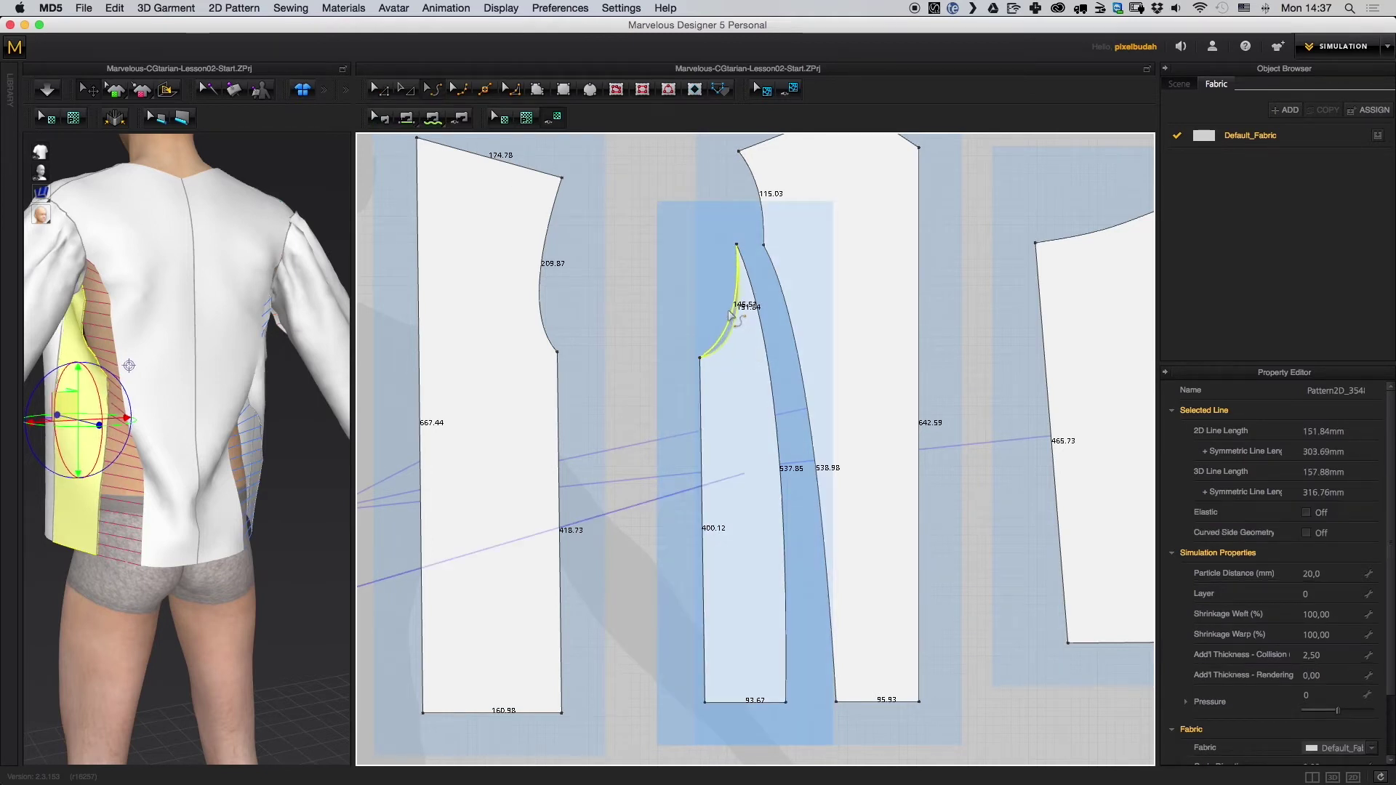
- Move the side panel against the front panel and the back panel beside it to compare the combined armhole shape
key("a")
key("ctrl+c")
key("ctrl+v")
left_click(641, 432)
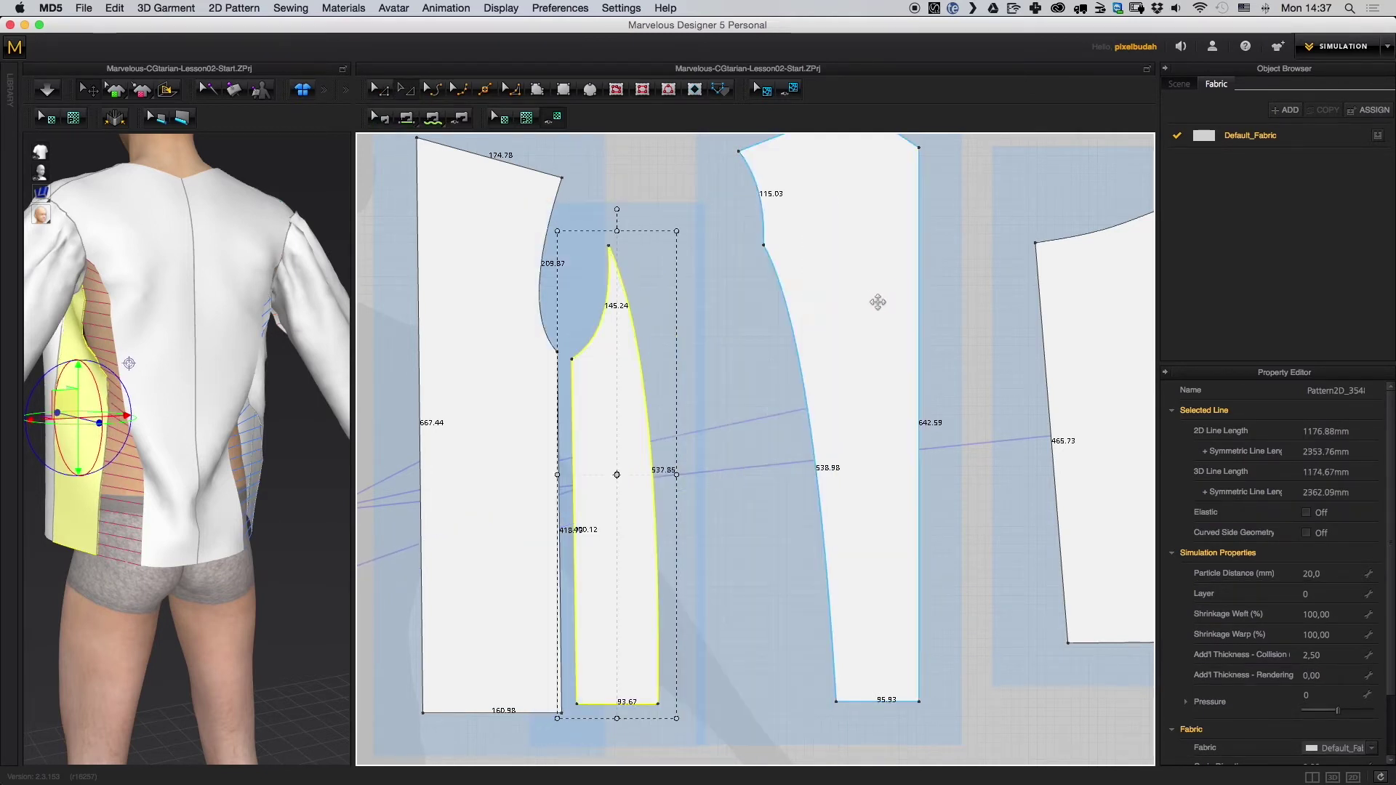
left_click_drag(879, 303, 739, 298)
left_click(656, 426)
left_click_drag(655, 427, 655, 426)
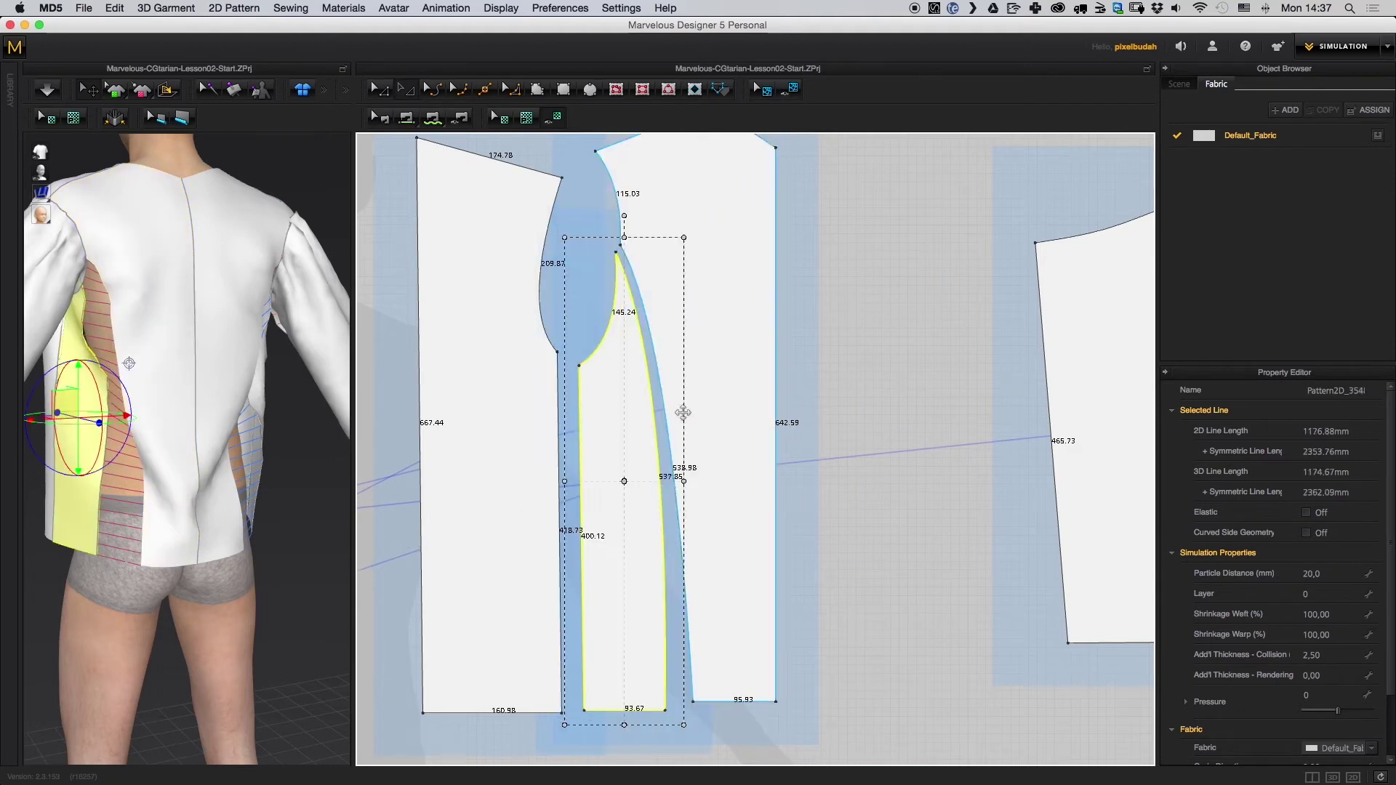
middle_click_drag(732, 425, 783, 458)
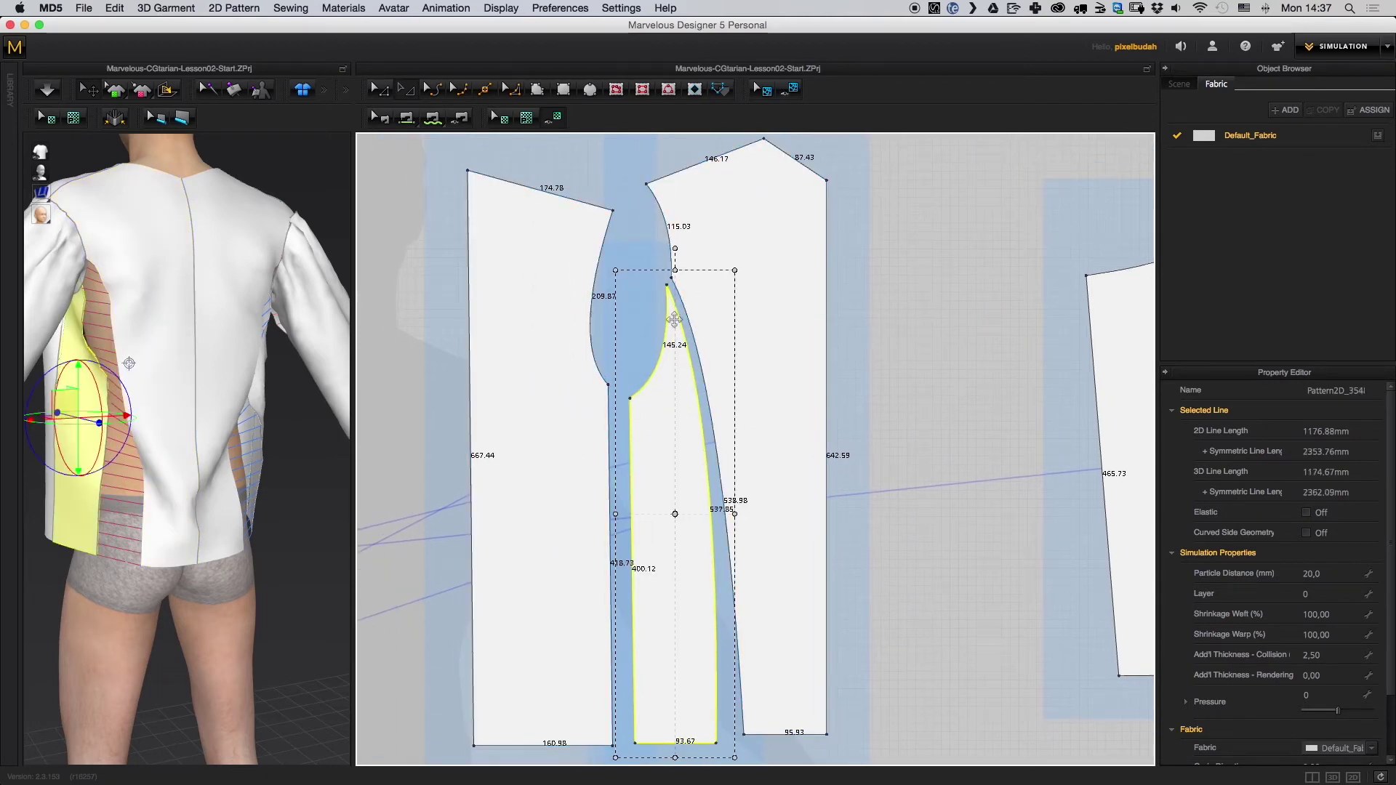
- Move the back panel away from the front panel and place the side panel back in the gap between them
left_click(783, 346)
key("ctrl+c")
key("ctrl+v")
left_click_drag(911, 357, 910, 357)
left_click_drag(667, 458, 792, 455)
- Raise the side panel's front armhole corner until its front seam is about 405 mm and its armhole edge about 142 mm
middle_click_drag(790, 452, 779, 335)
middle_click_drag(735, 506, 748, 527)
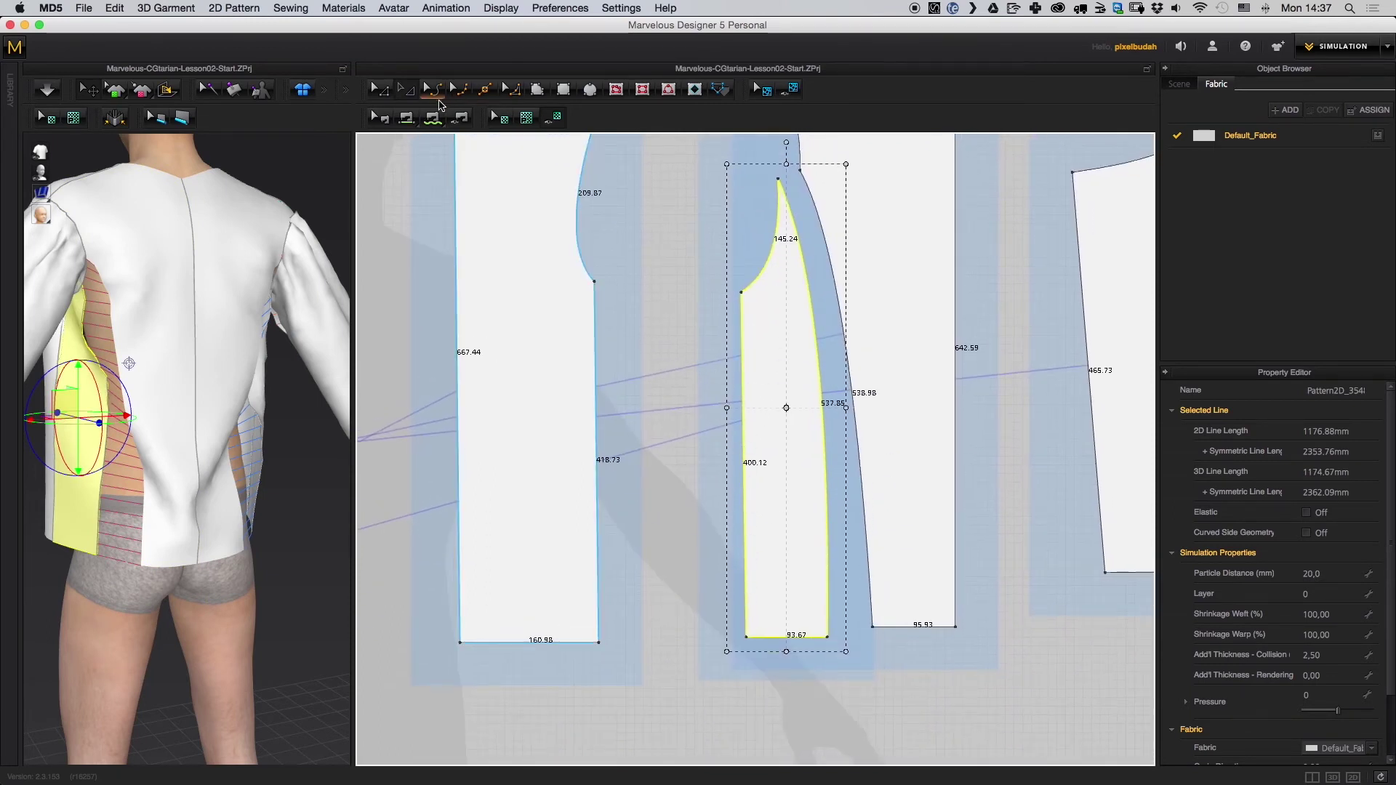
left_click(674, 350)
left_click(742, 295)
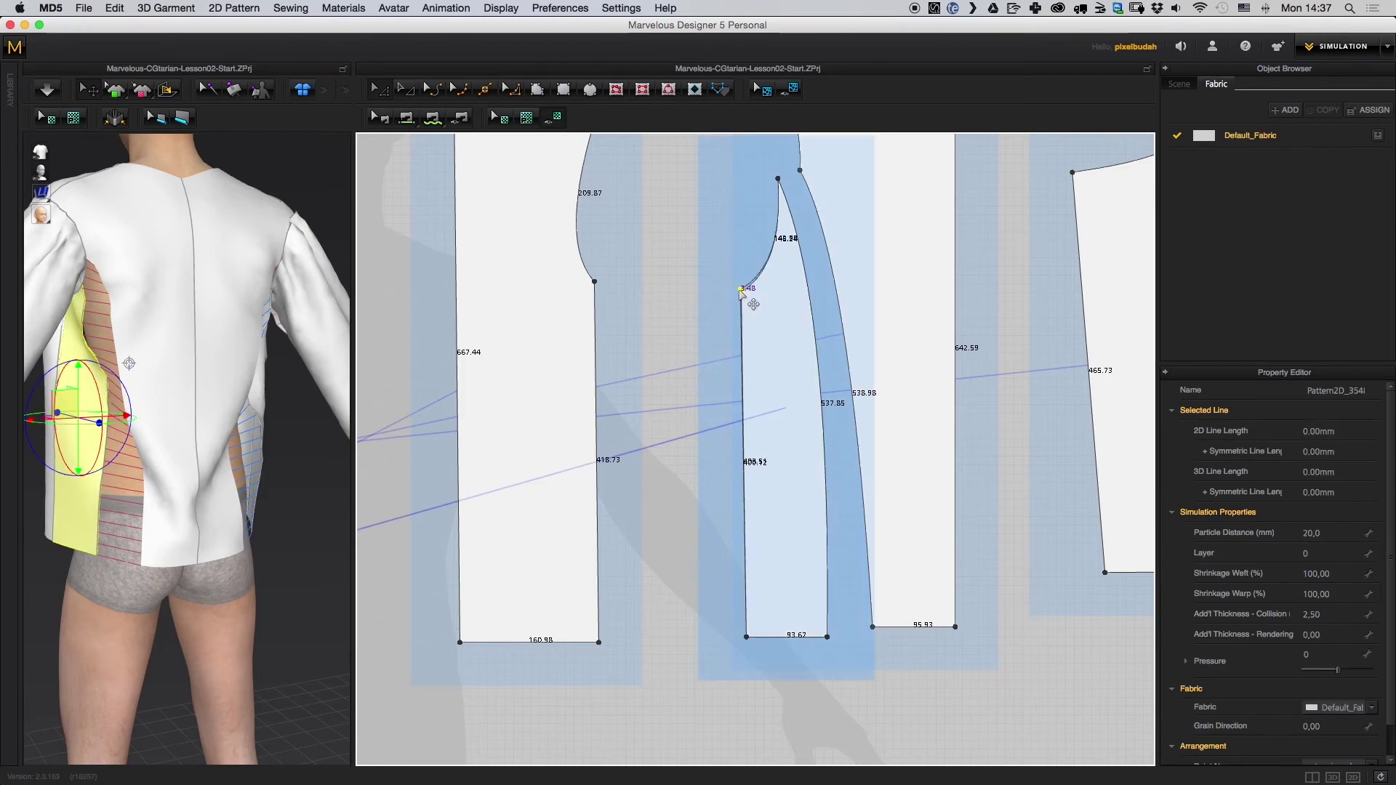
- Shift the back panel slightly closer to the side panel's curved back seam
middle_click_drag(753, 350, 730, 415)
left_click_drag(833, 312, 825, 311)
middle_click_drag(851, 376, 834, 361)
left_click_drag(870, 567, 864, 572)
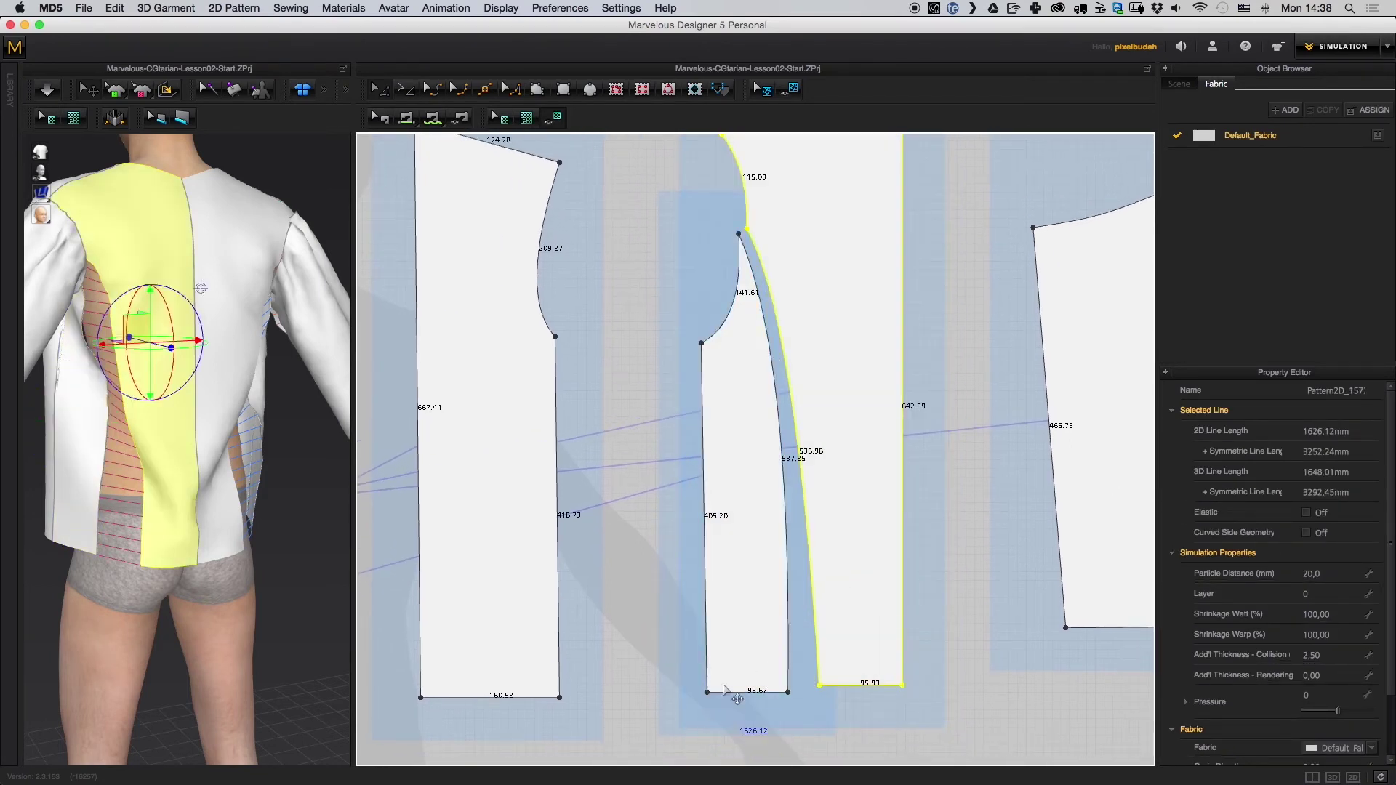
- Curve the side panel's straight front seam inward to a length of about 406 mm
middle_click_drag(733, 714, 711, 640)
left_click(704, 694)
left_click(723, 520)
middle_click_drag(728, 459, 717, 496)
left_click(433, 119)
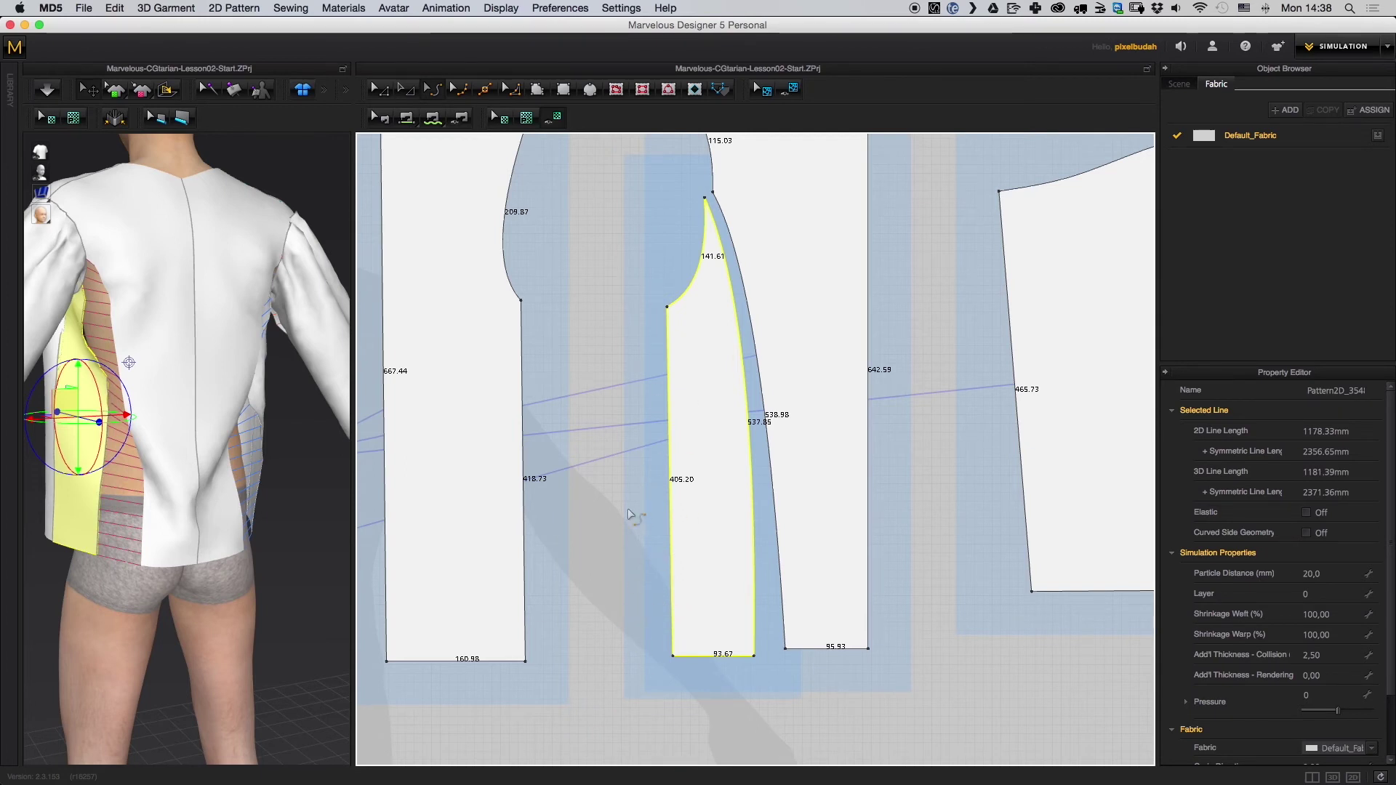
left_click(610, 536)
left_click(678, 461)
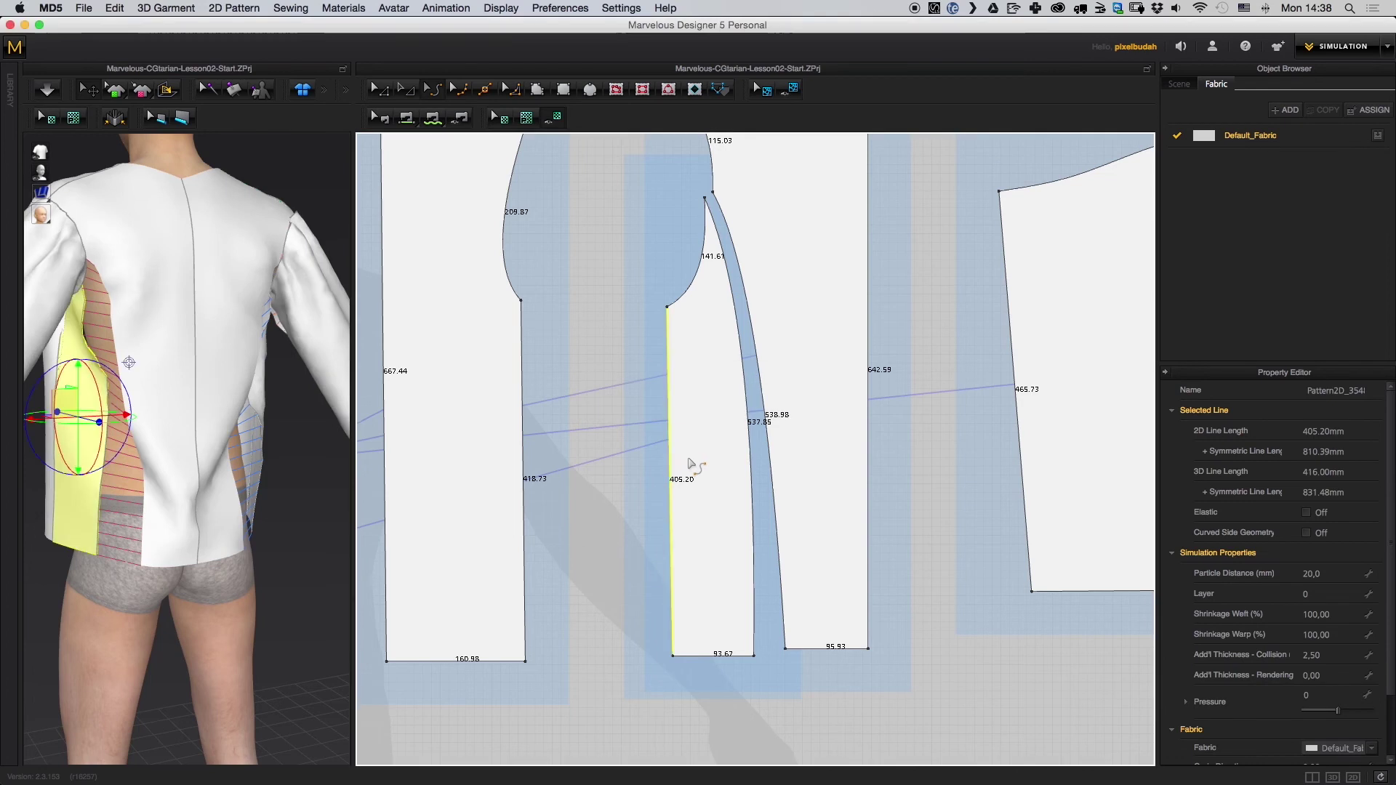
middle_click_drag(568, 377, 592, 318)
- Simulate the garment and examine how the jacket's back and side panels drape on the avatar
key("space")
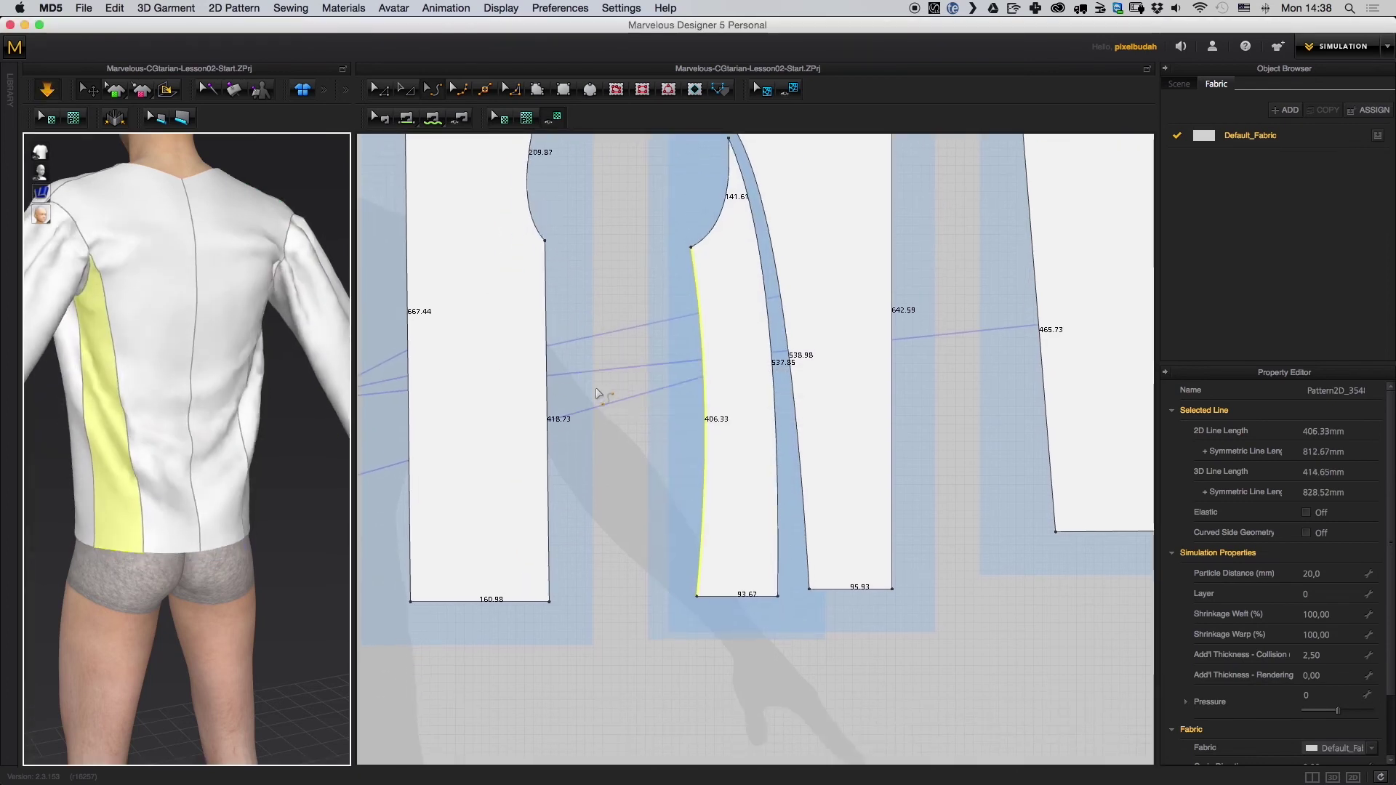
right_click_drag(146, 553, 106, 522)
right_click_drag(219, 519, 293, 511)
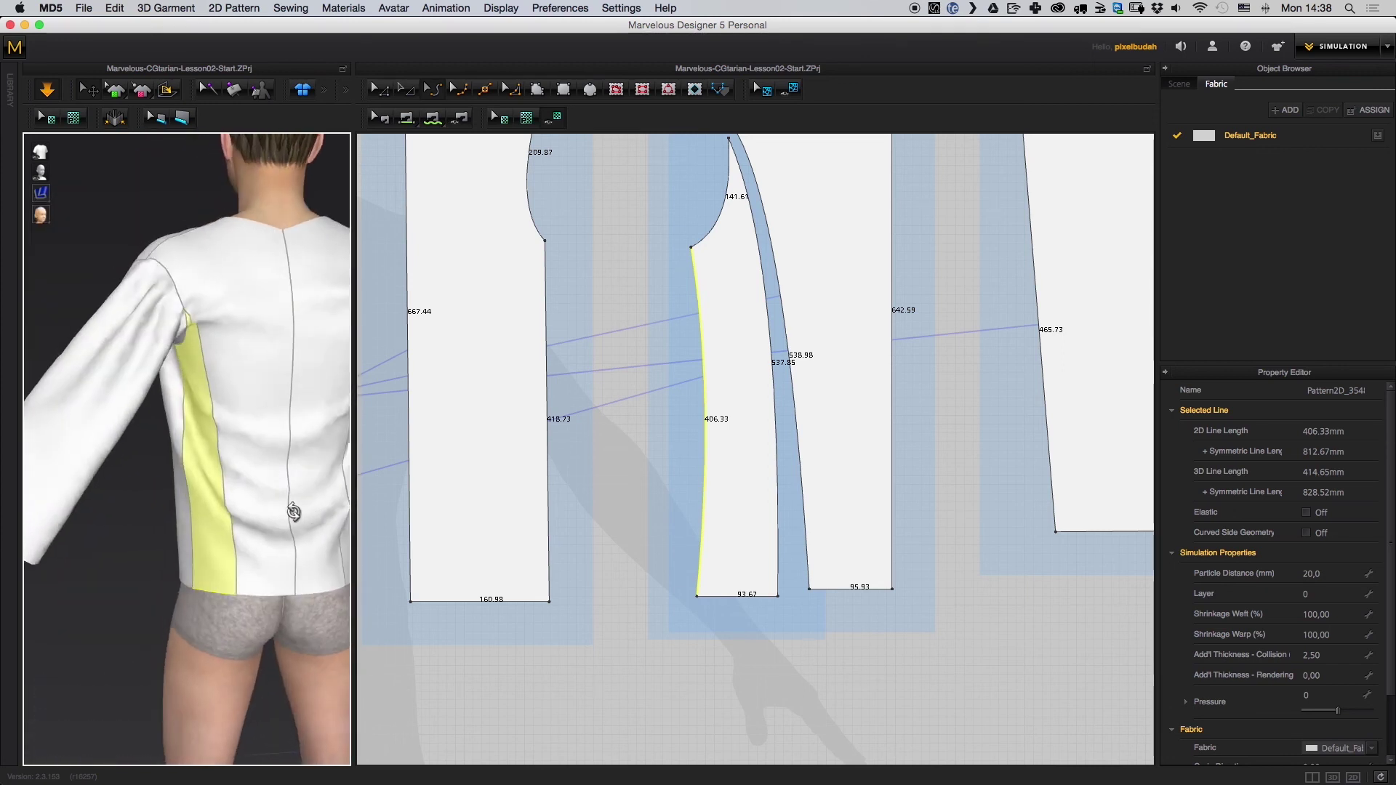